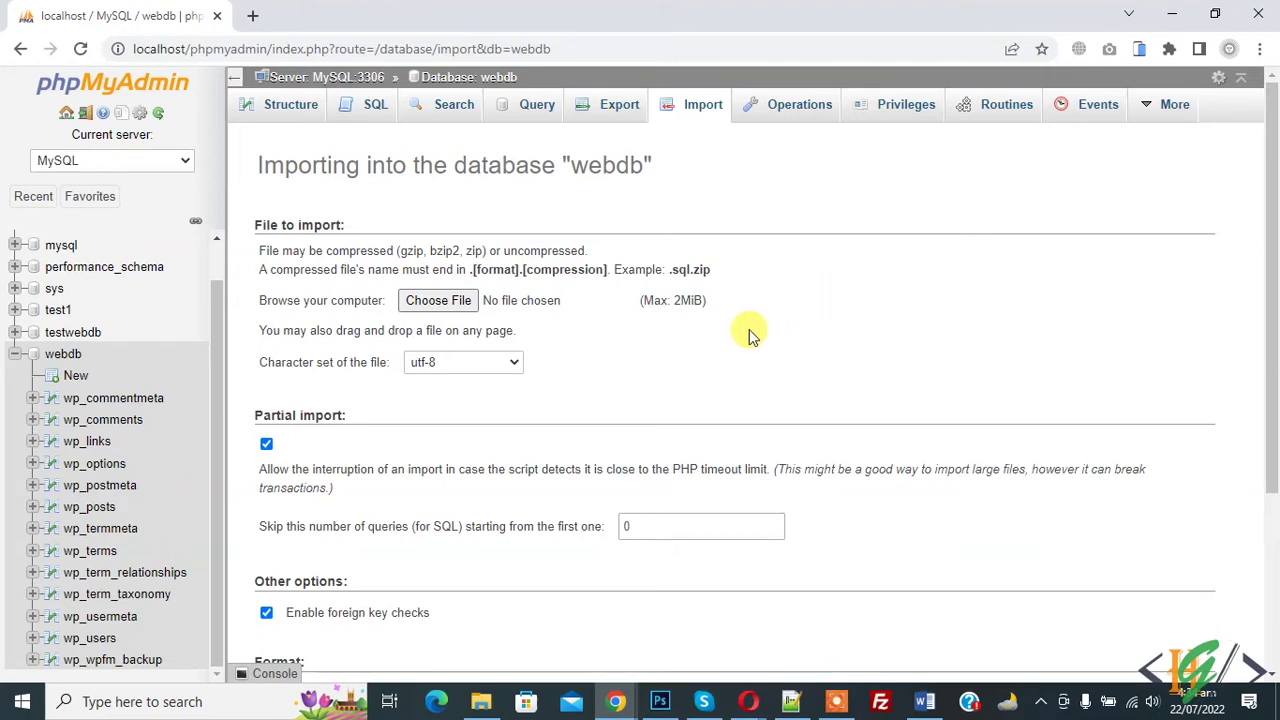
Note the 2MiB import limit for webdb, then bring up File Explorer on Local Disk (C:).
{"action": "left_click_drag", "start_coordinate": [643, 300], "coordinate": [728, 302]}
{"action": "left_click", "coordinate": [730, 305]}
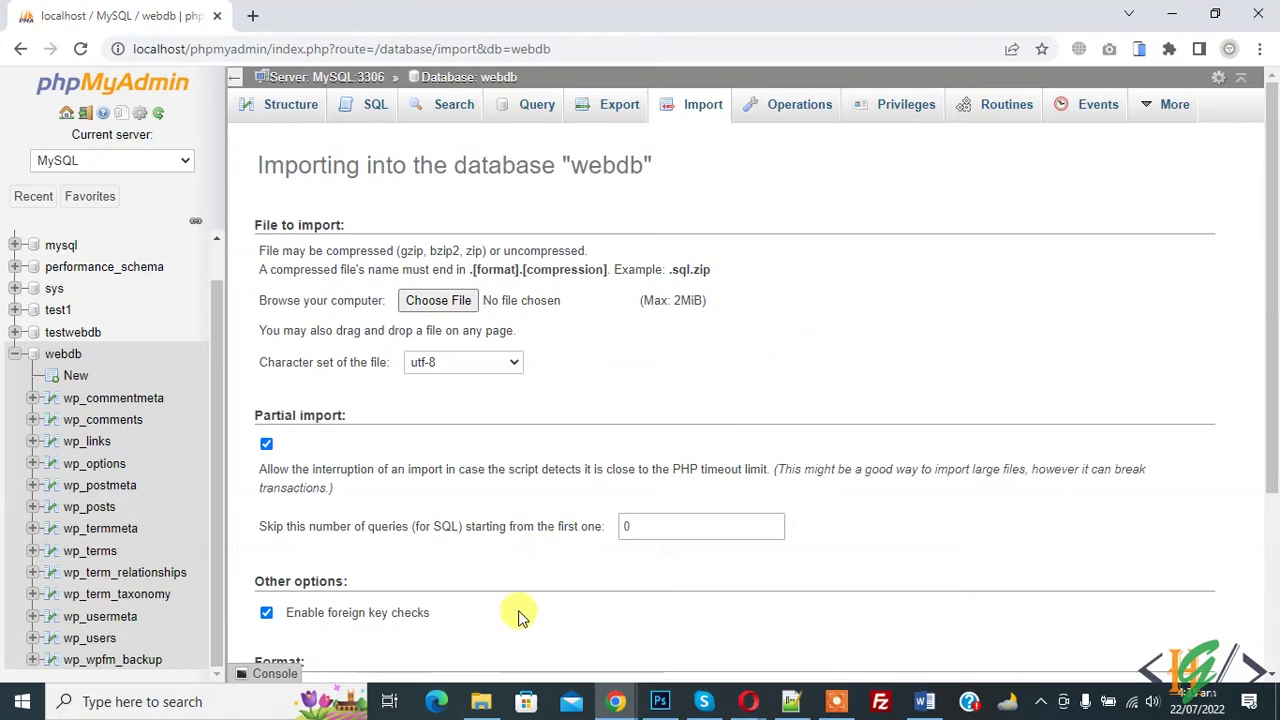
{"action": "left_click", "coordinate": [481, 701]}
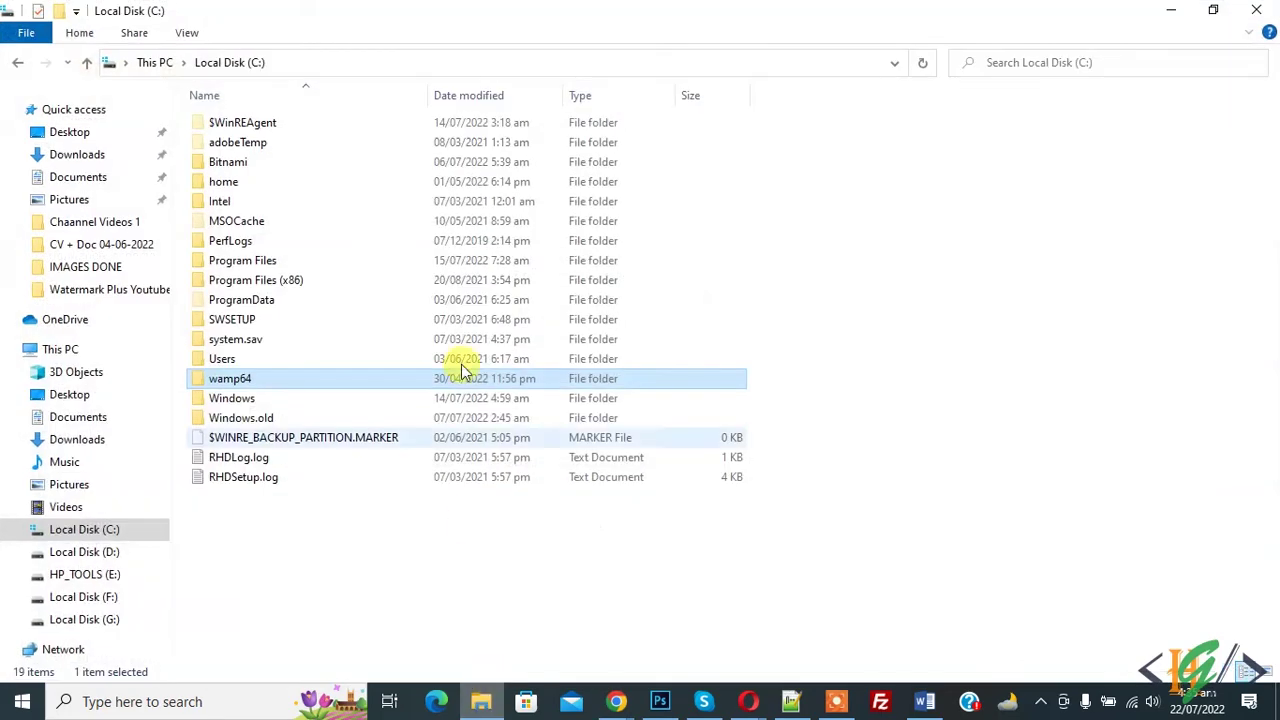
Browse to C:\wamp64\bin\php in Large icons view to list the PHP version folders.
{"action": "double_click", "coordinate": [226, 382]}
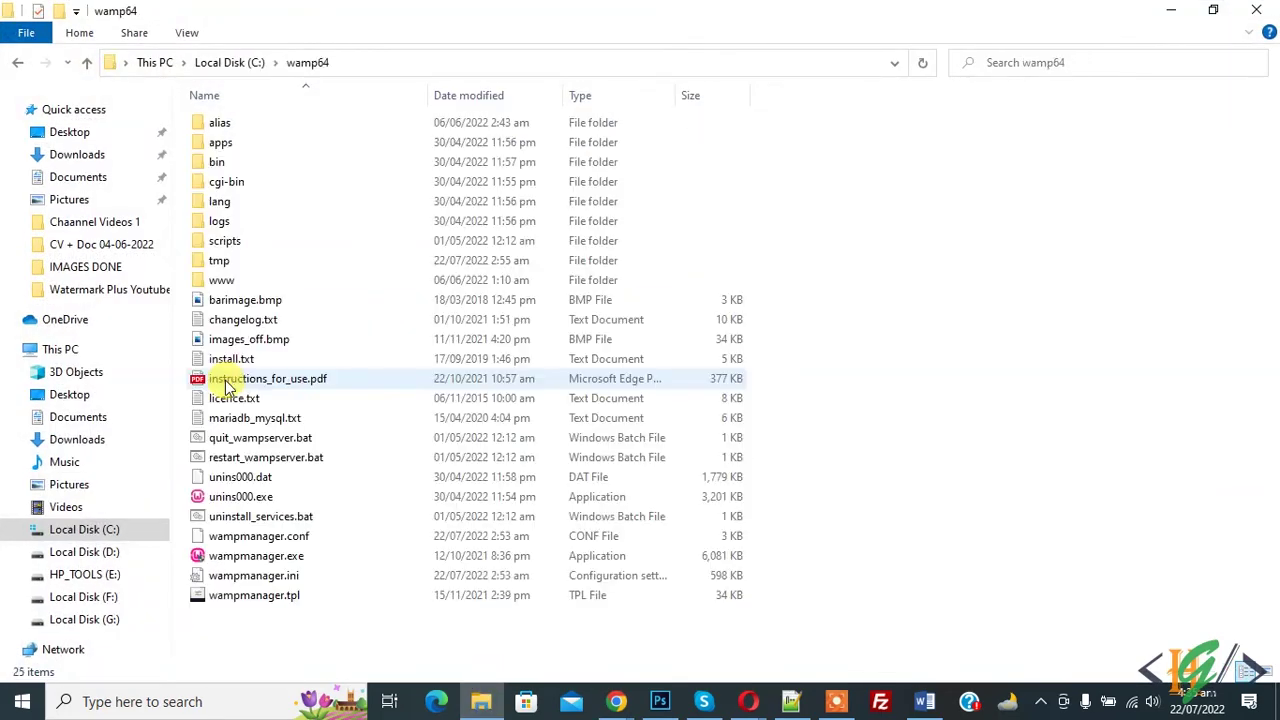
{"action": "double_click", "coordinate": [207, 166]}
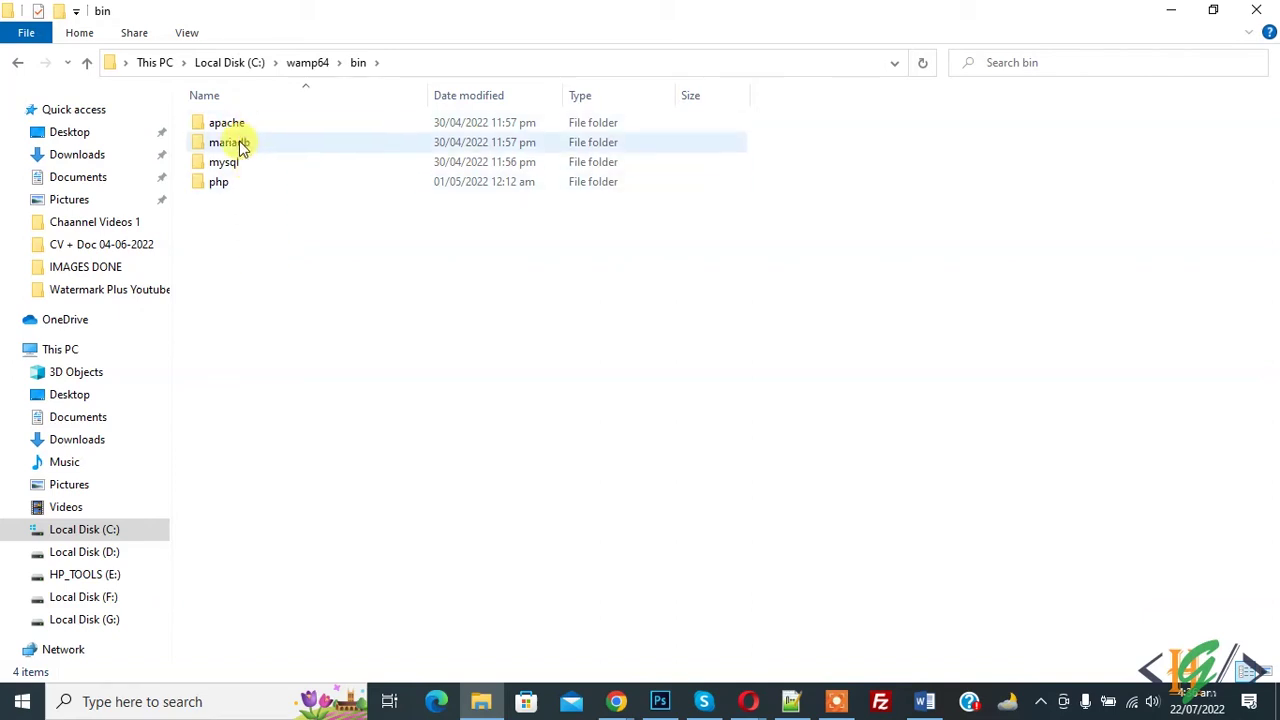
{"action": "left_click", "coordinate": [237, 193]}
{"action": "key", "text": "ctrl+shift+2"}
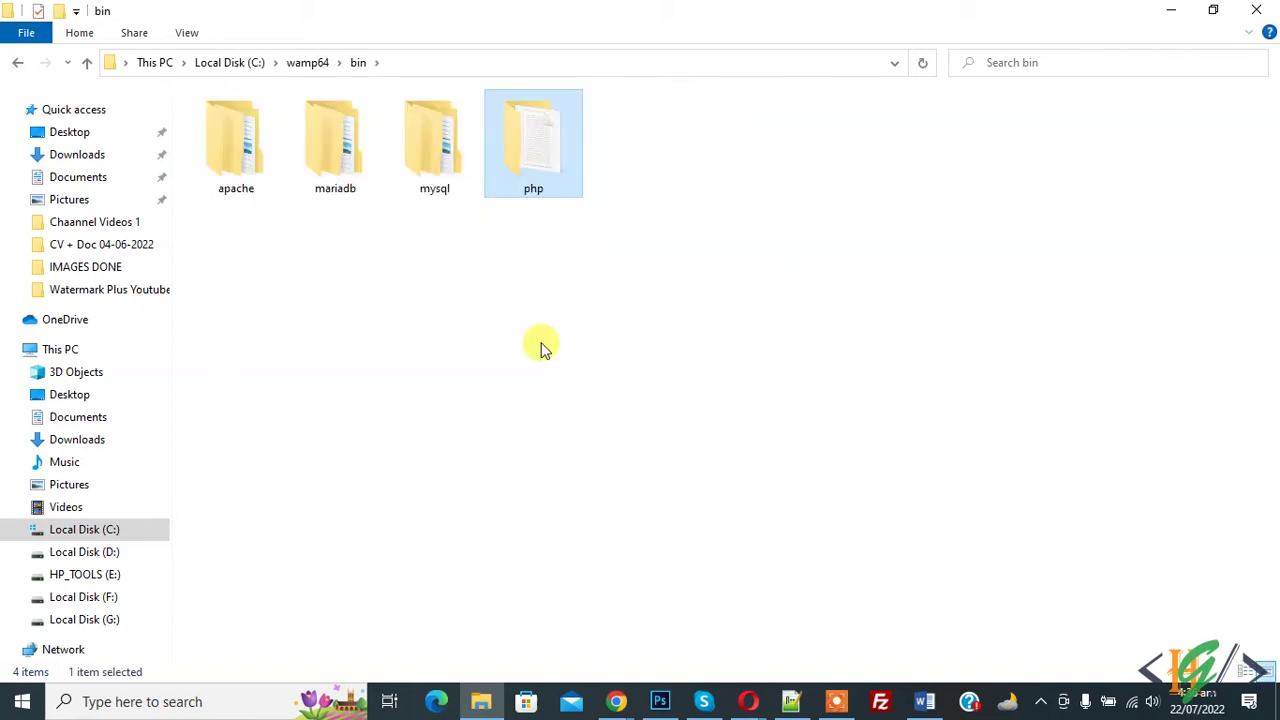
{"action": "double_click", "coordinate": [540, 180]}
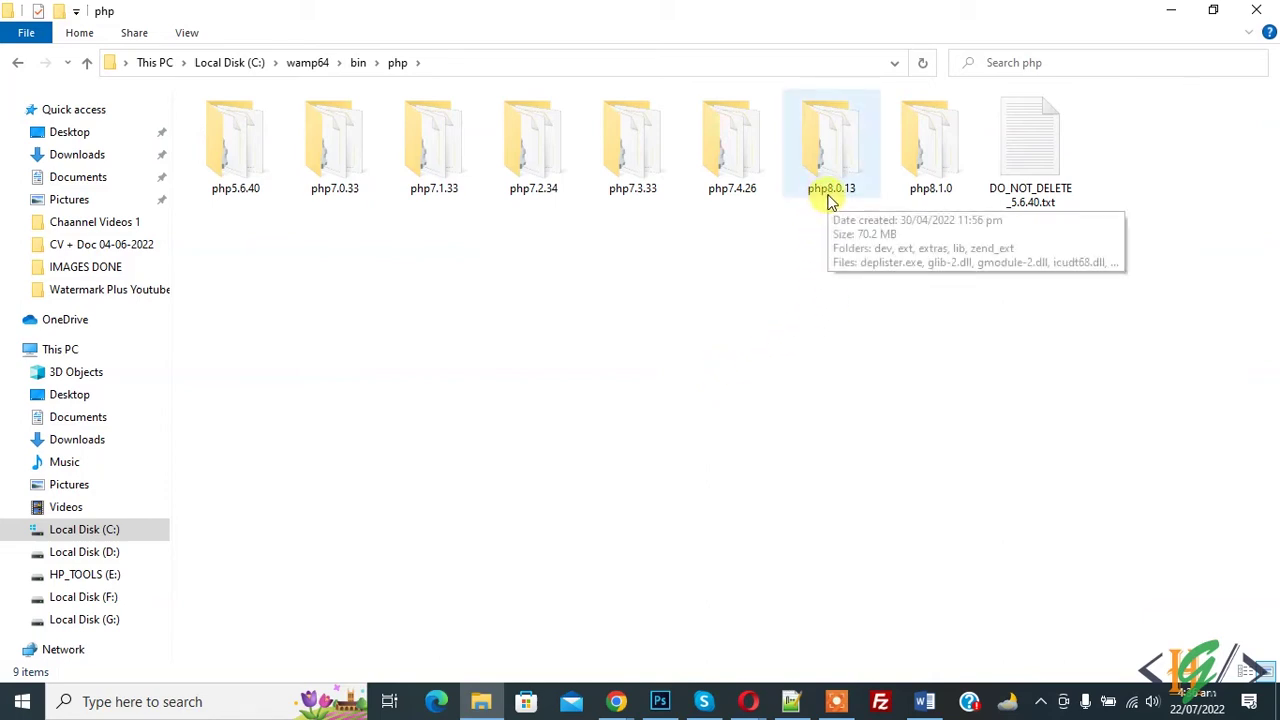
{"action": "left_click", "coordinate": [1040, 702]}
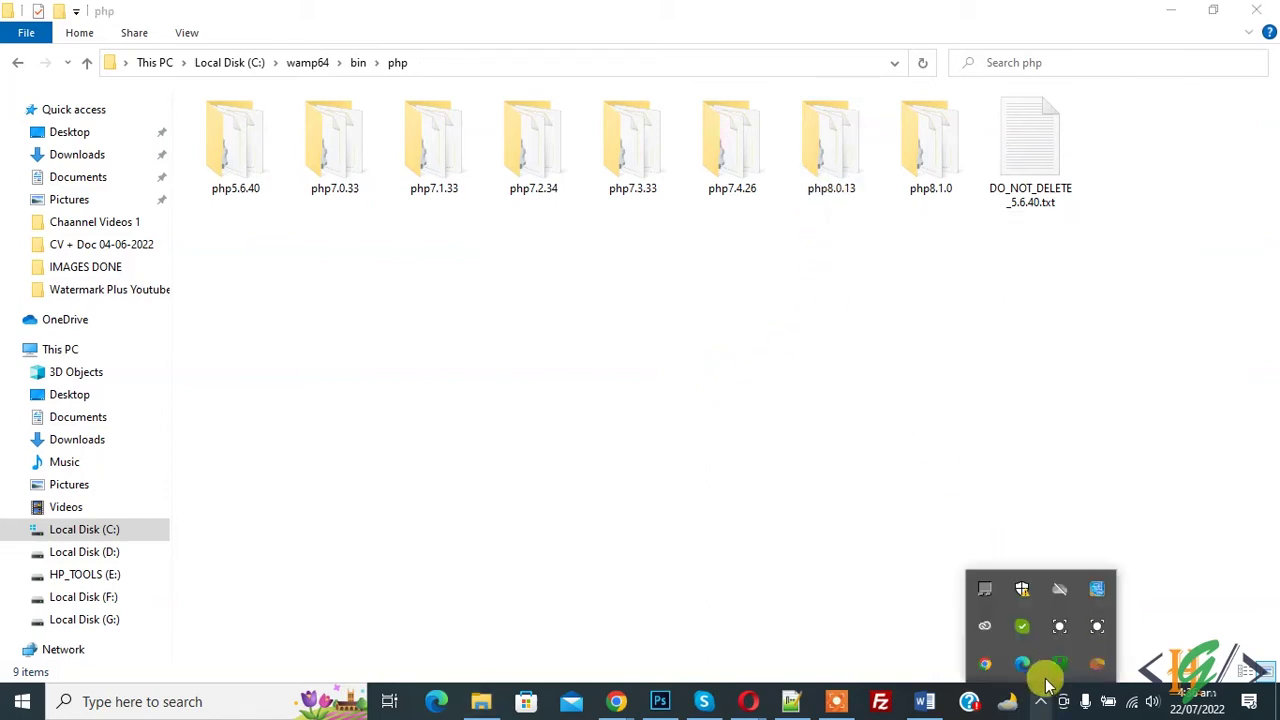
{"action": "left_click", "coordinate": [1058, 665]}
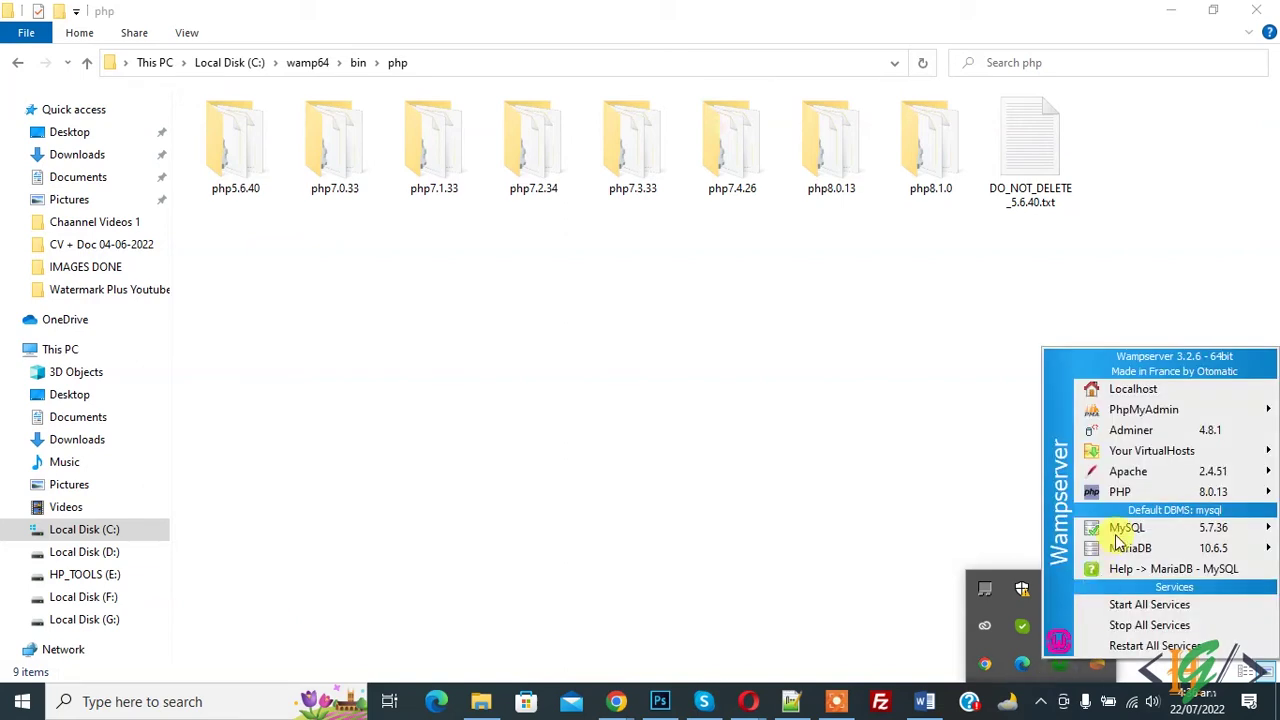
{"action": "mouse_move", "coordinate": [1148, 492]}
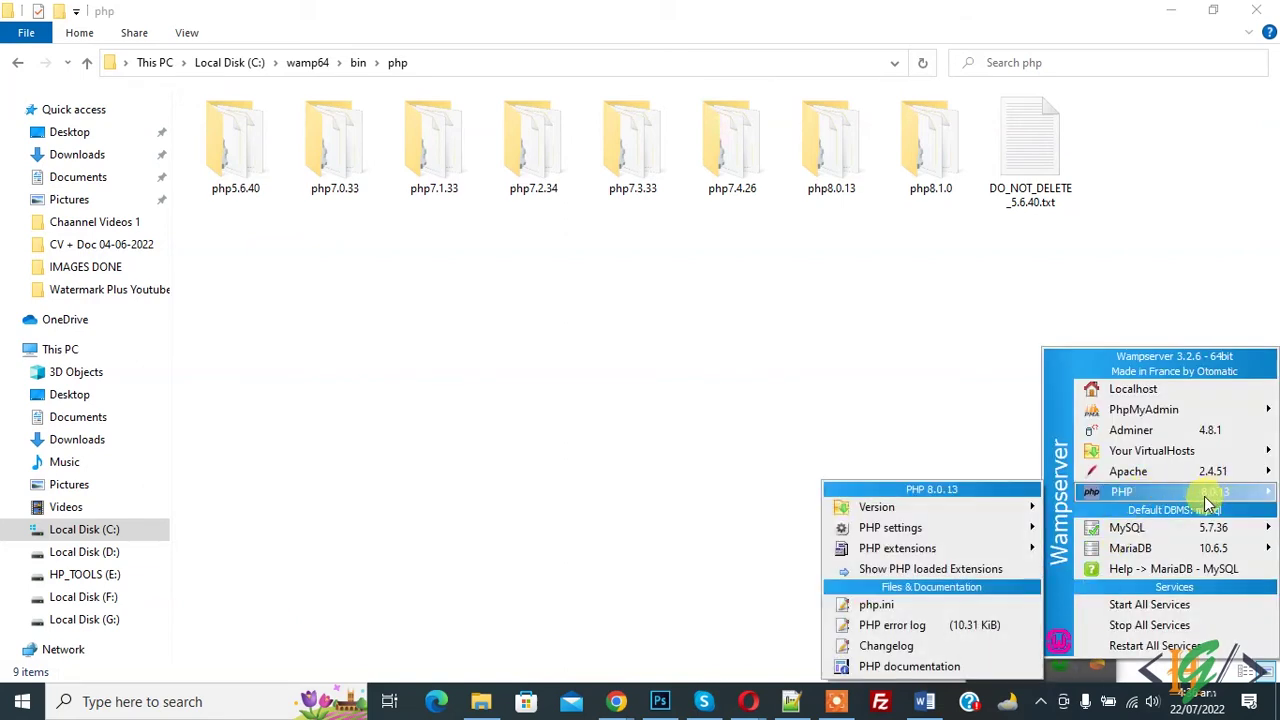
{"action": "left_click", "coordinate": [1128, 495]}
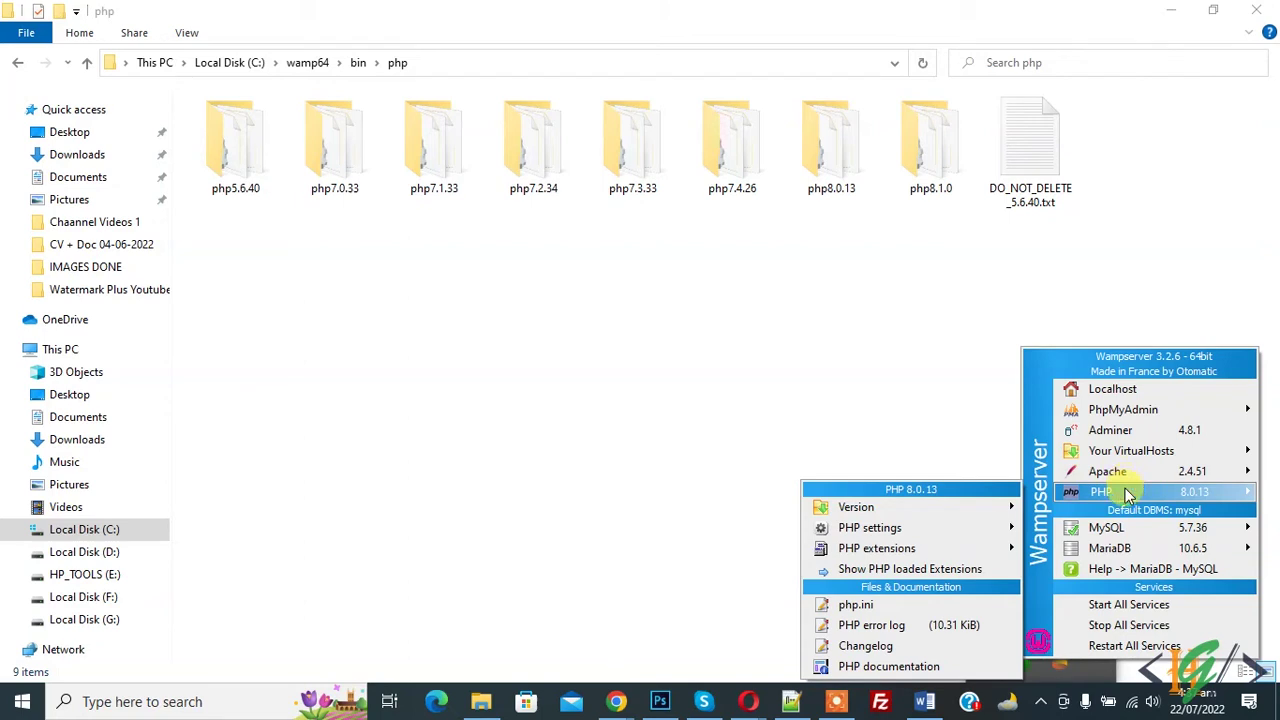
{"action": "left_click", "coordinate": [858, 608]}
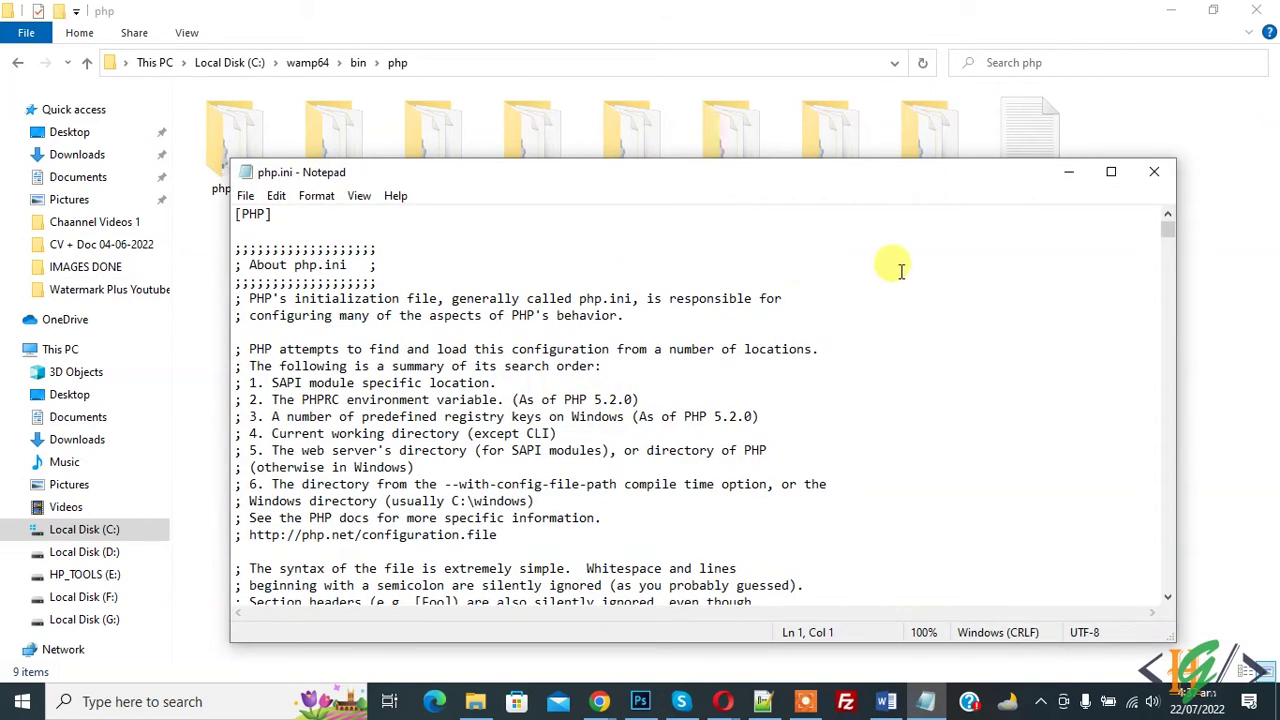
{"action": "left_click", "coordinate": [1154, 171]}
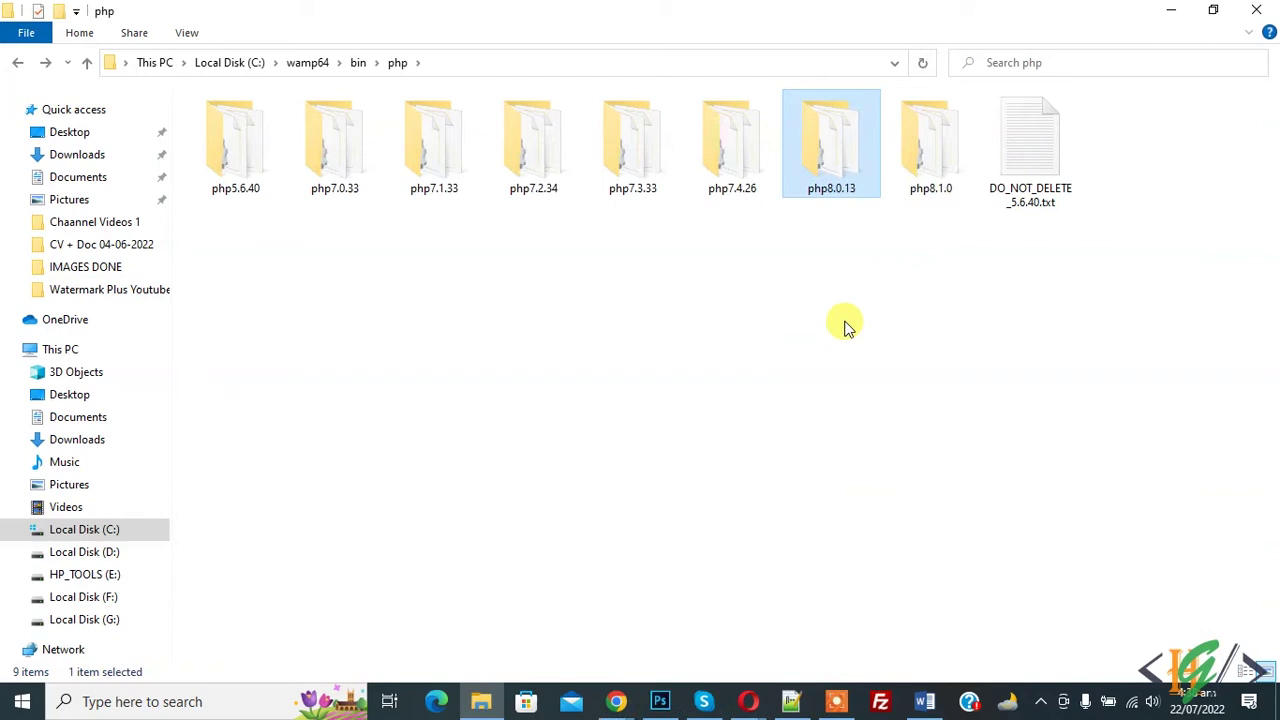
Open php.ini from the php8.0.13 folder with Edit with Notepad++.
{"action": "double_click", "coordinate": [838, 163]}
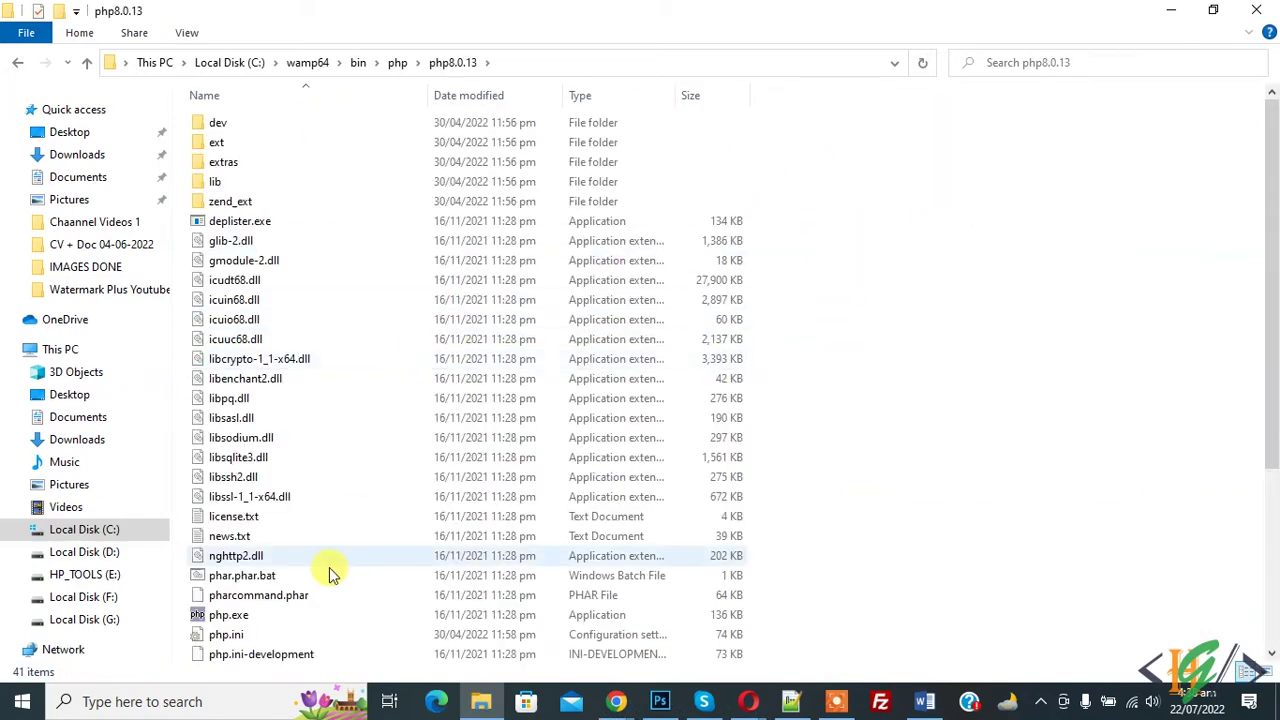
{"action": "right_click", "coordinate": [226, 636]}
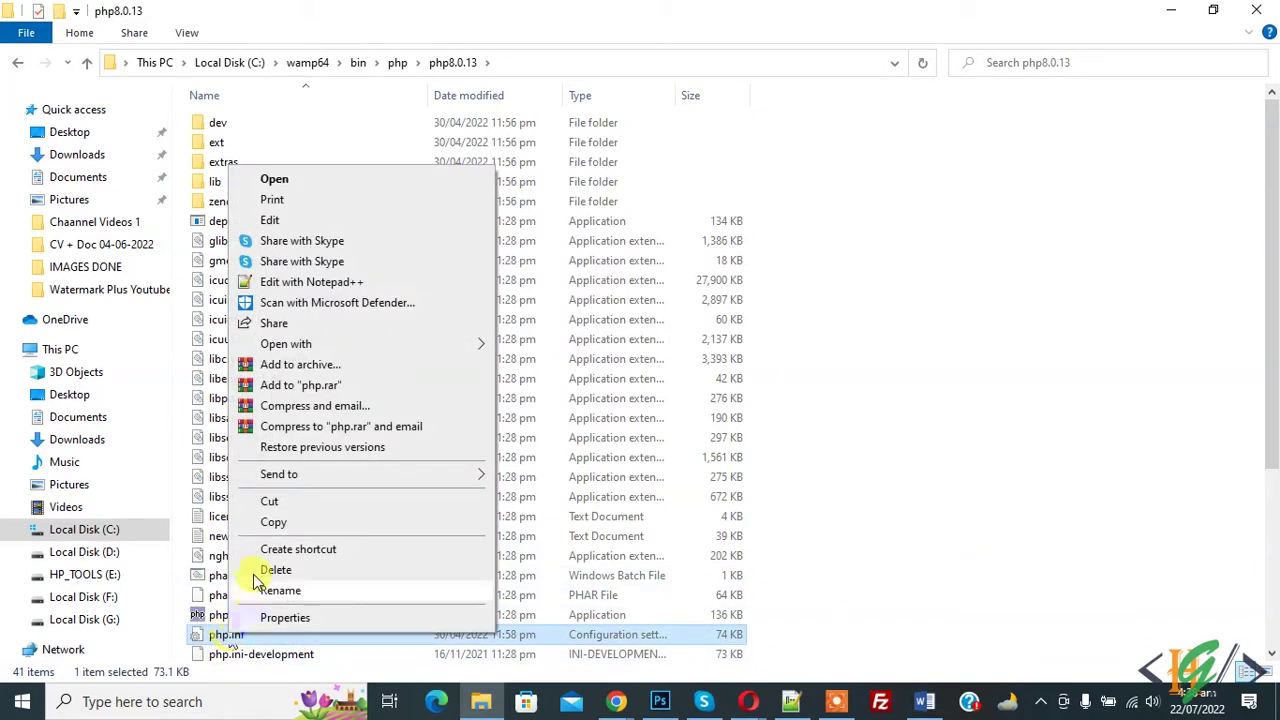
{"action": "left_click", "coordinate": [293, 283]}
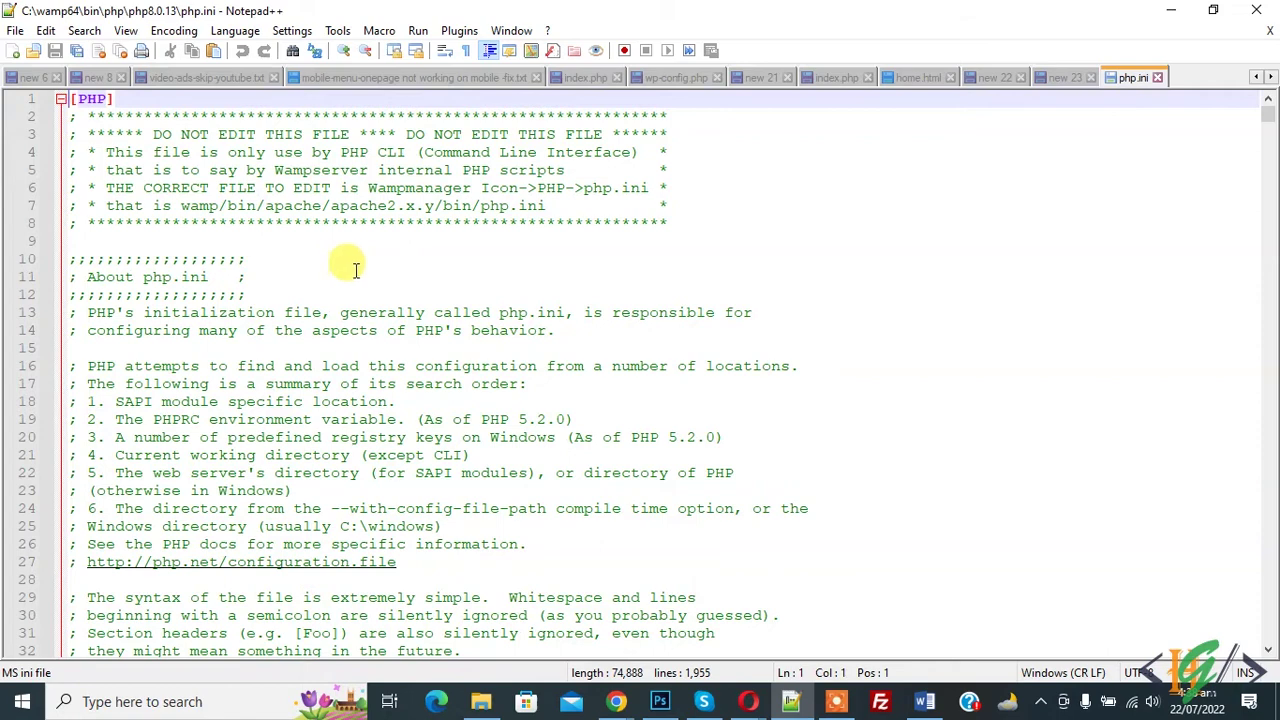
Find all upload_max_filesize matches in php.ini and jump to line 860.
{"action": "left_click", "coordinate": [765, 277]}
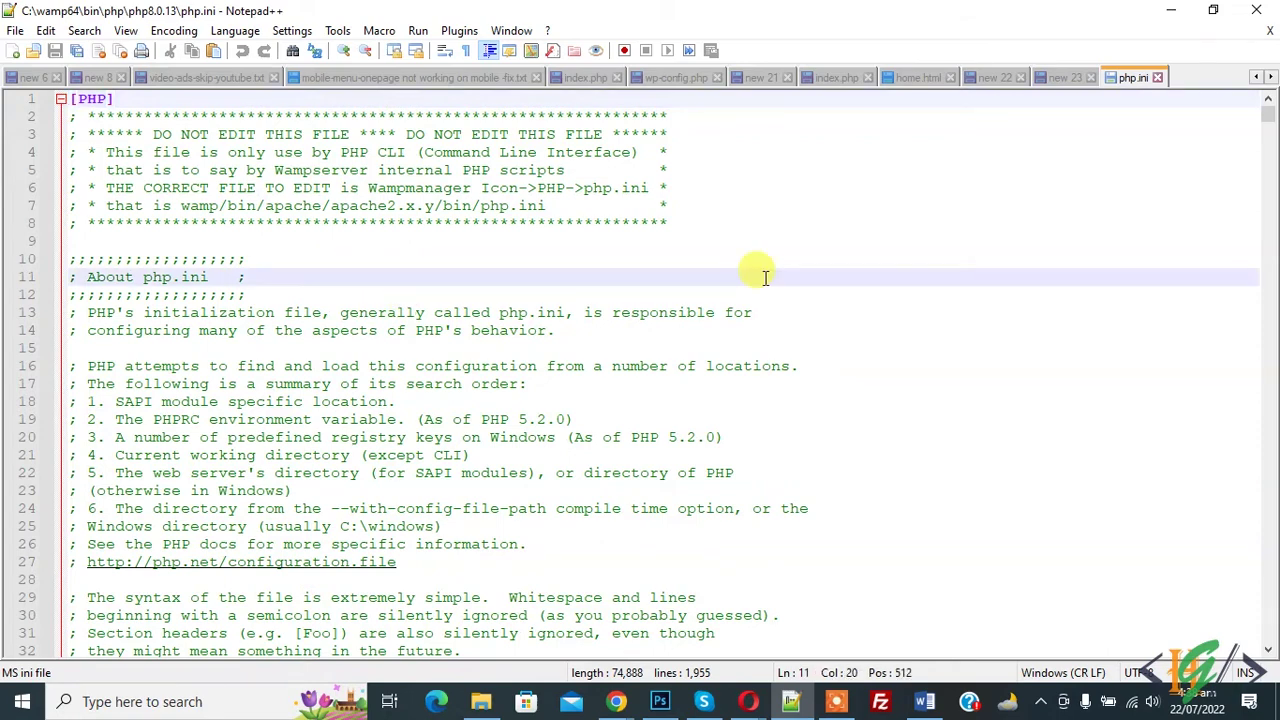
{"action": "key", "text": "ctrl+f"}
{"action": "left_click", "coordinate": [645, 327]}
{"action": "left_click", "coordinate": [686, 326]}
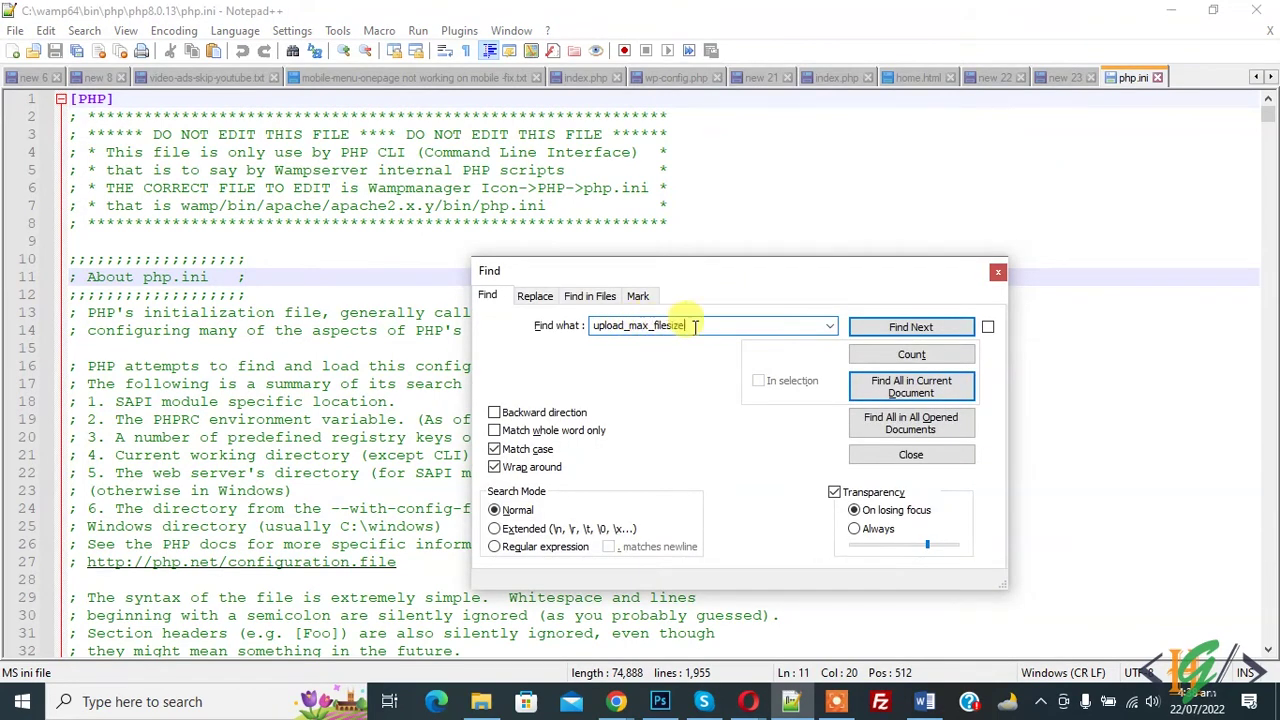
{"action": "left_click", "coordinate": [907, 393]}
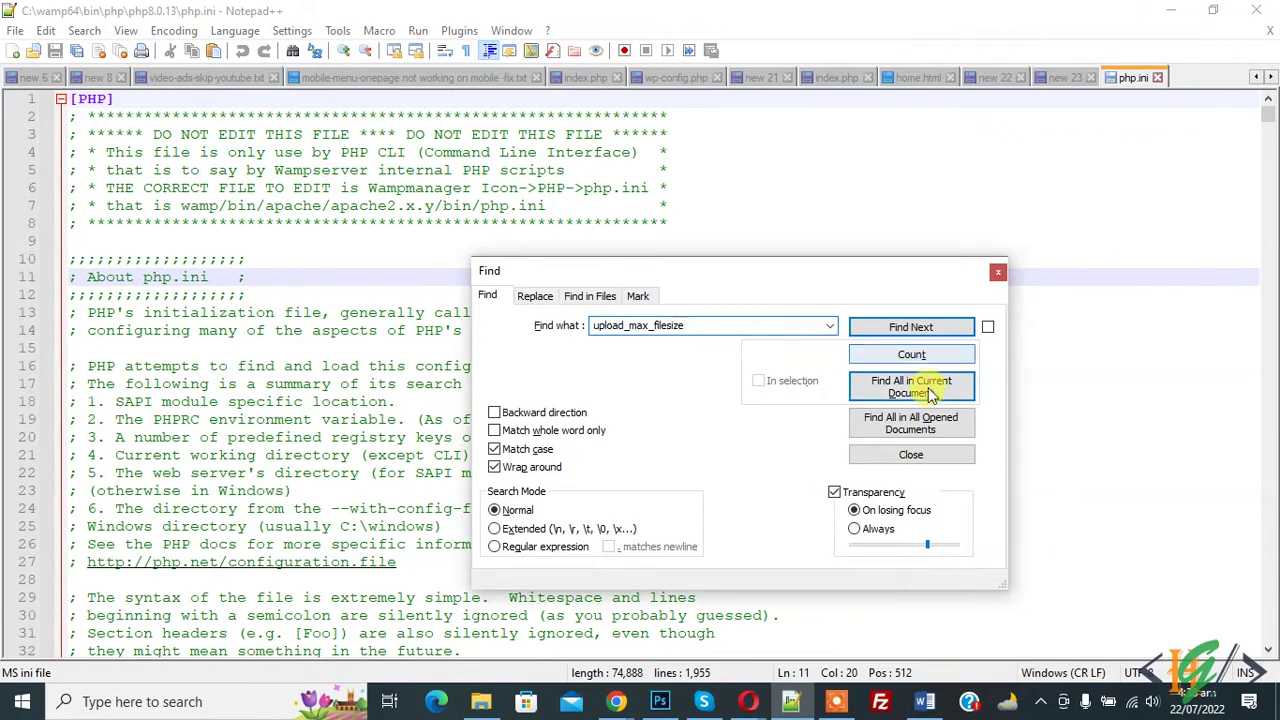
{"action": "left_click", "coordinate": [907, 393]}
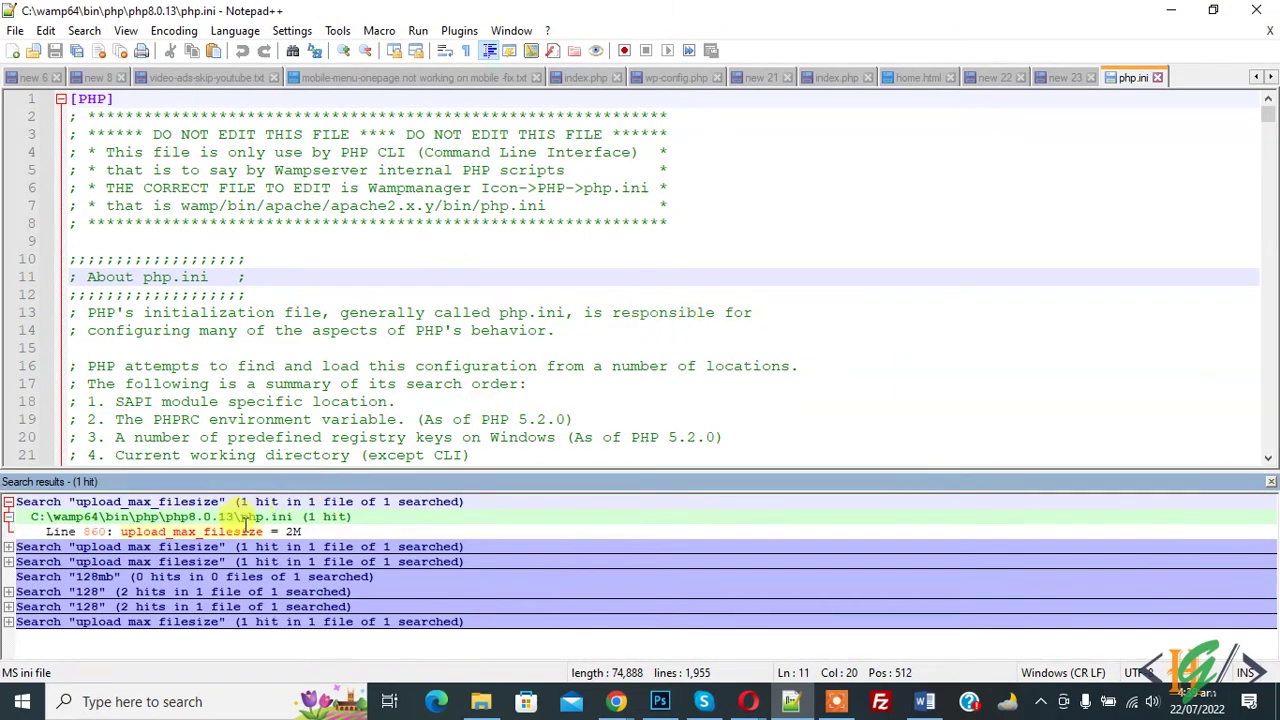
{"action": "double_click", "coordinate": [180, 531]}
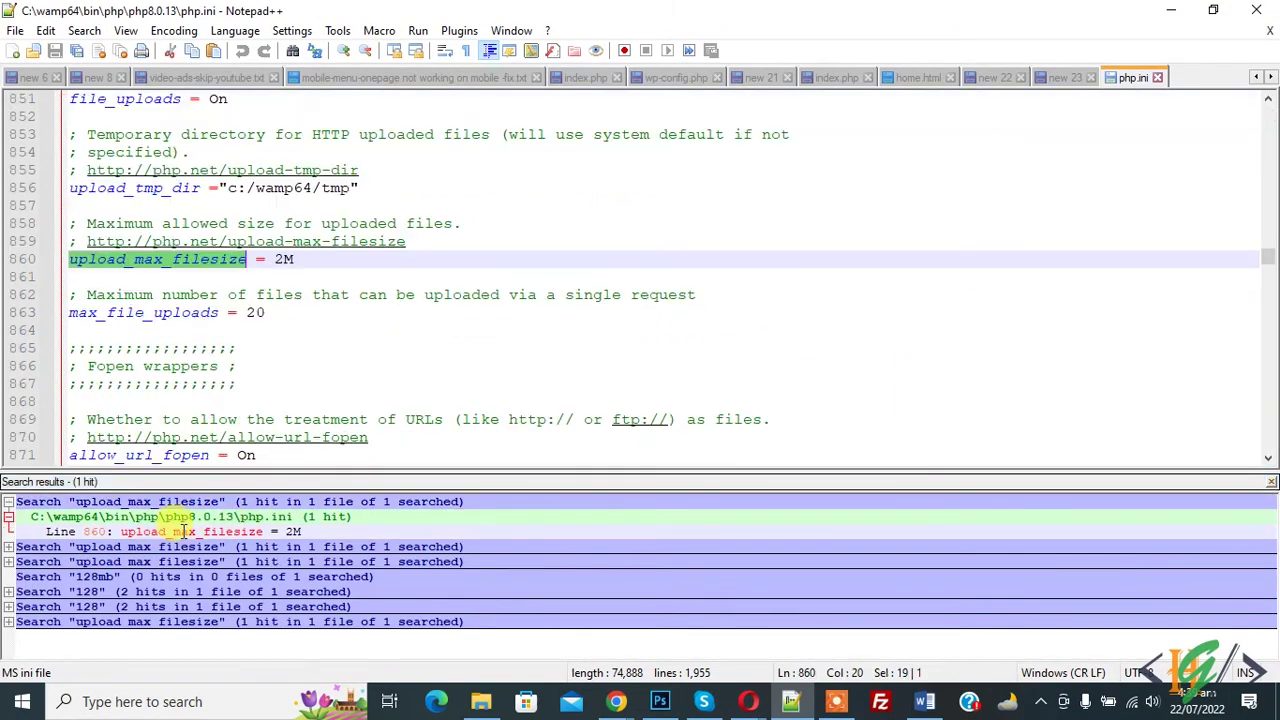
Change upload_max_filesize on line 860 from 2M to 128M and begin searching for post_max_size.
{"action": "scroll", "coordinate": [306, 314], "scroll_direction": "up", "scroll_amount": 3, "text": "ctrl"}
{"action": "left_click_drag", "start_coordinate": [346, 304], "coordinate": [377, 304]}
{"action": "left_click", "coordinate": [356, 304]}
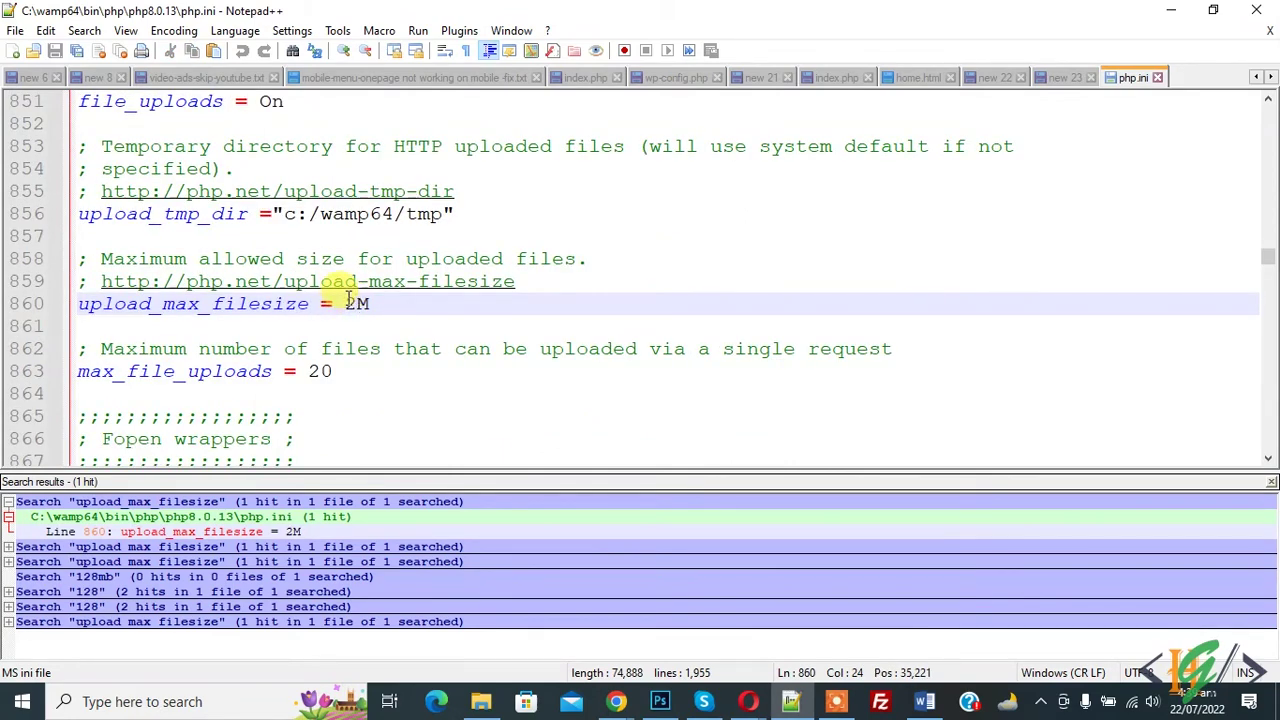
{"action": "key", "text": "Down"}
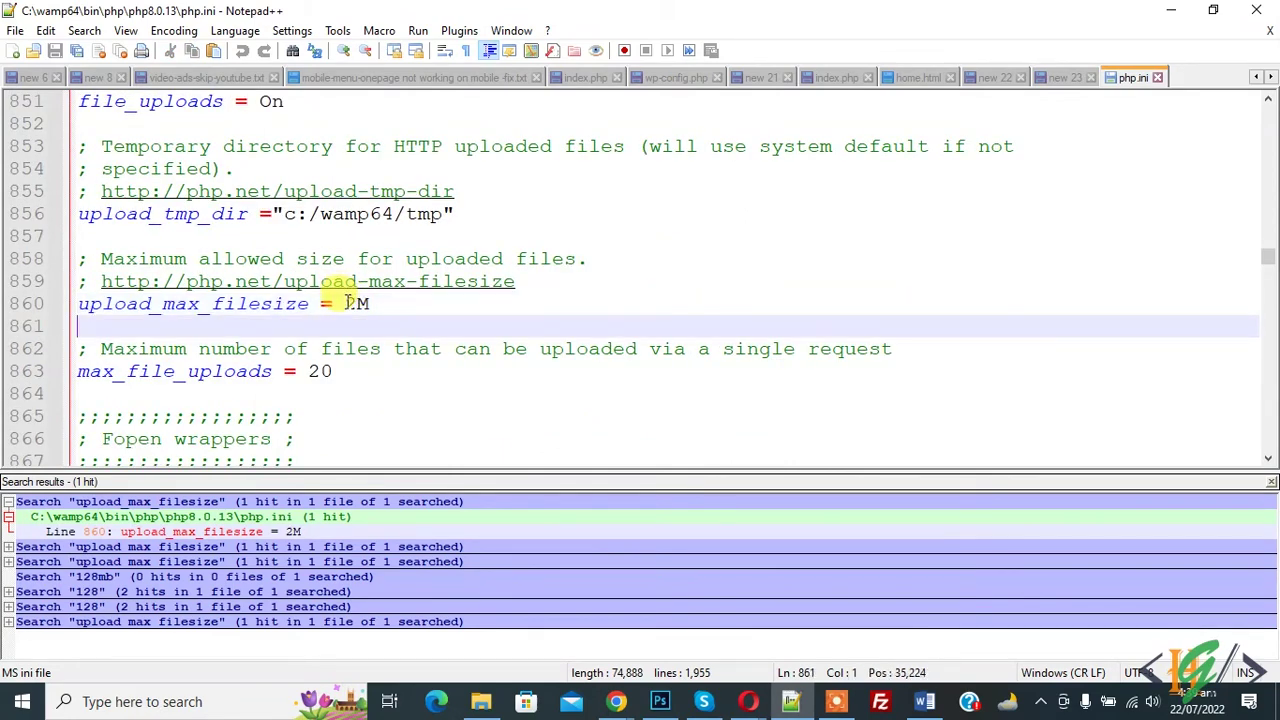
{"action": "key", "text": "Up"}
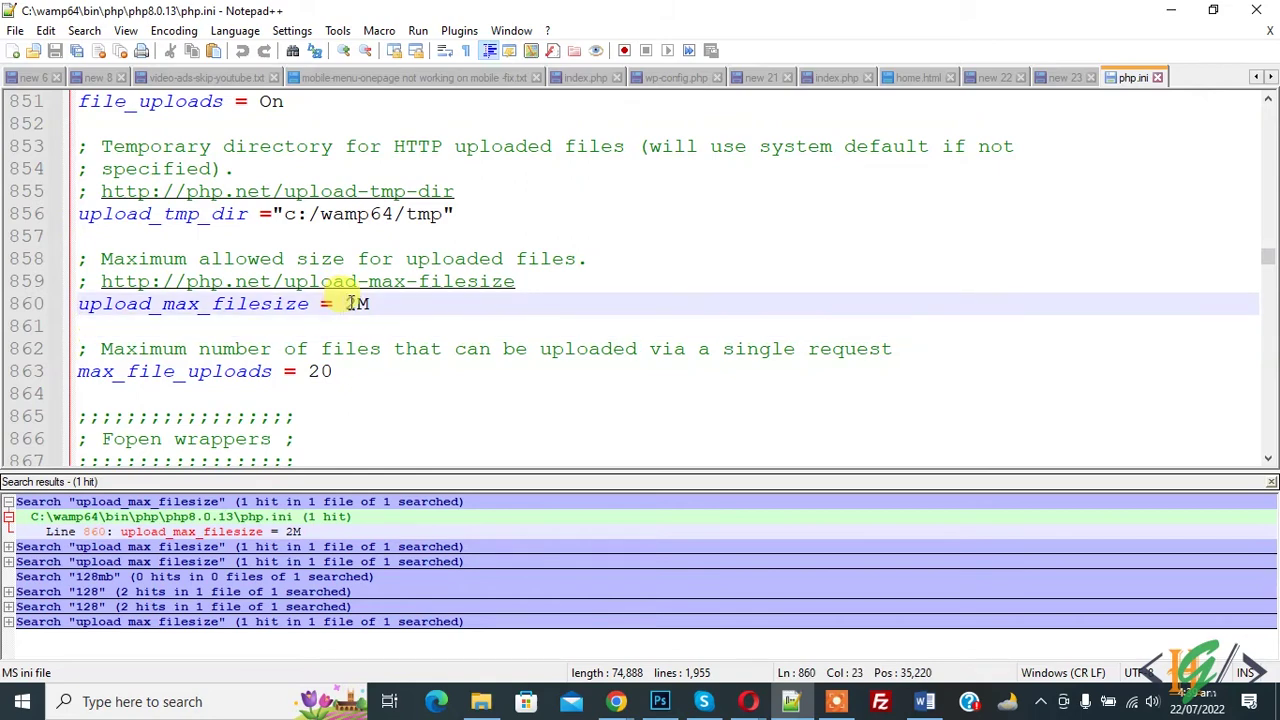
{"action": "type", "text": "1"}
{"action": "key", "text": "Right"}
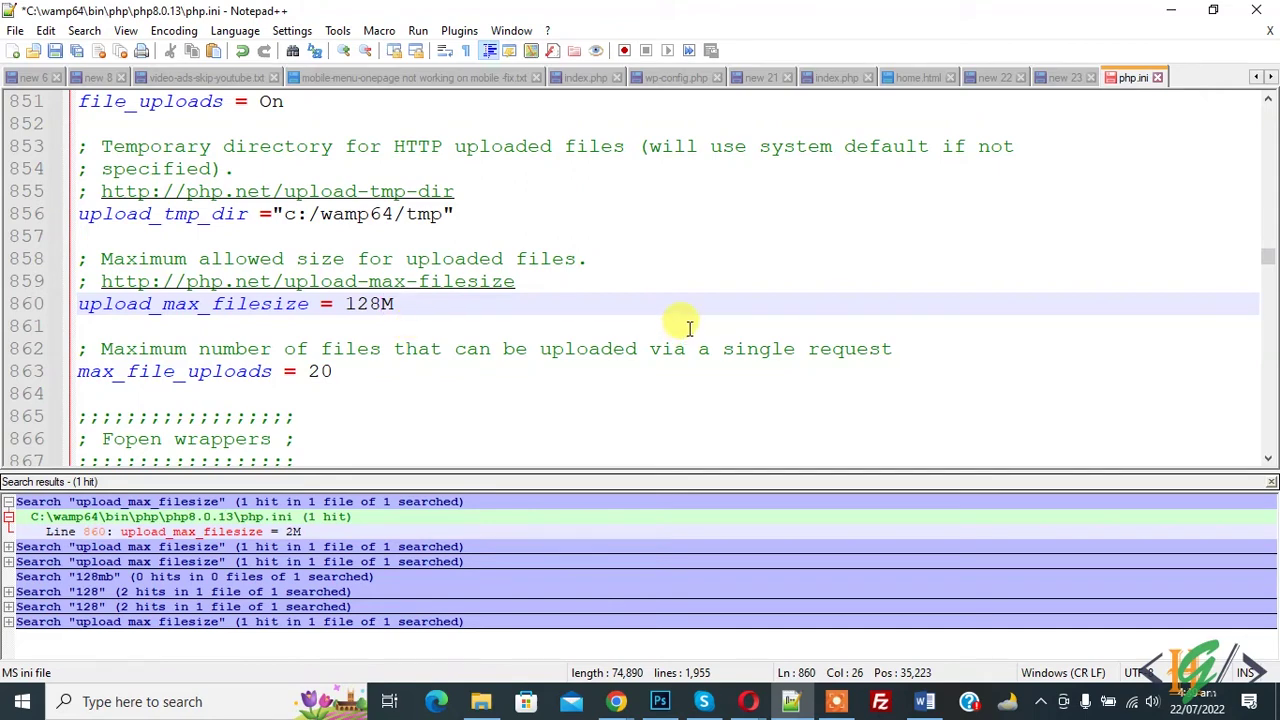
{"action": "key", "text": "ctrl+f"}
{"action": "type", "text": "post_max_size"}
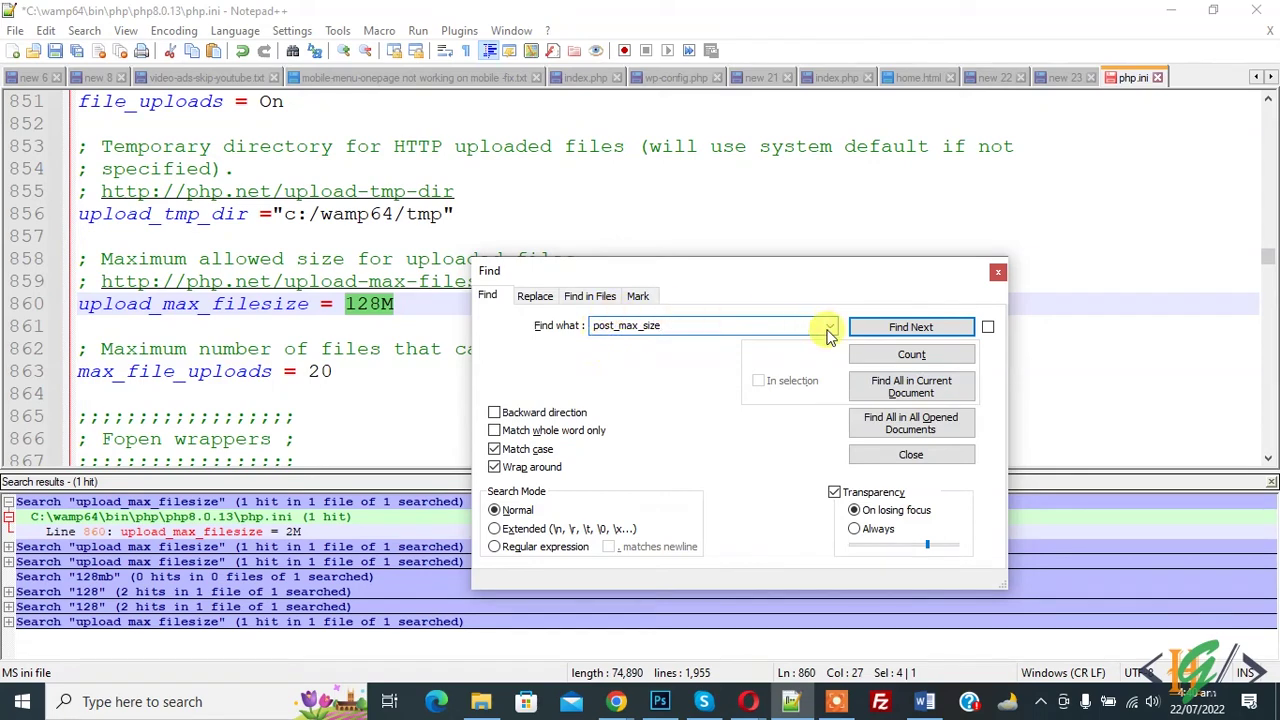
Jump to post_max_size on line 708 and change its value from 8M to 256M.
{"action": "left_click", "coordinate": [897, 333]}
{"action": "left_click", "coordinate": [278, 260]}
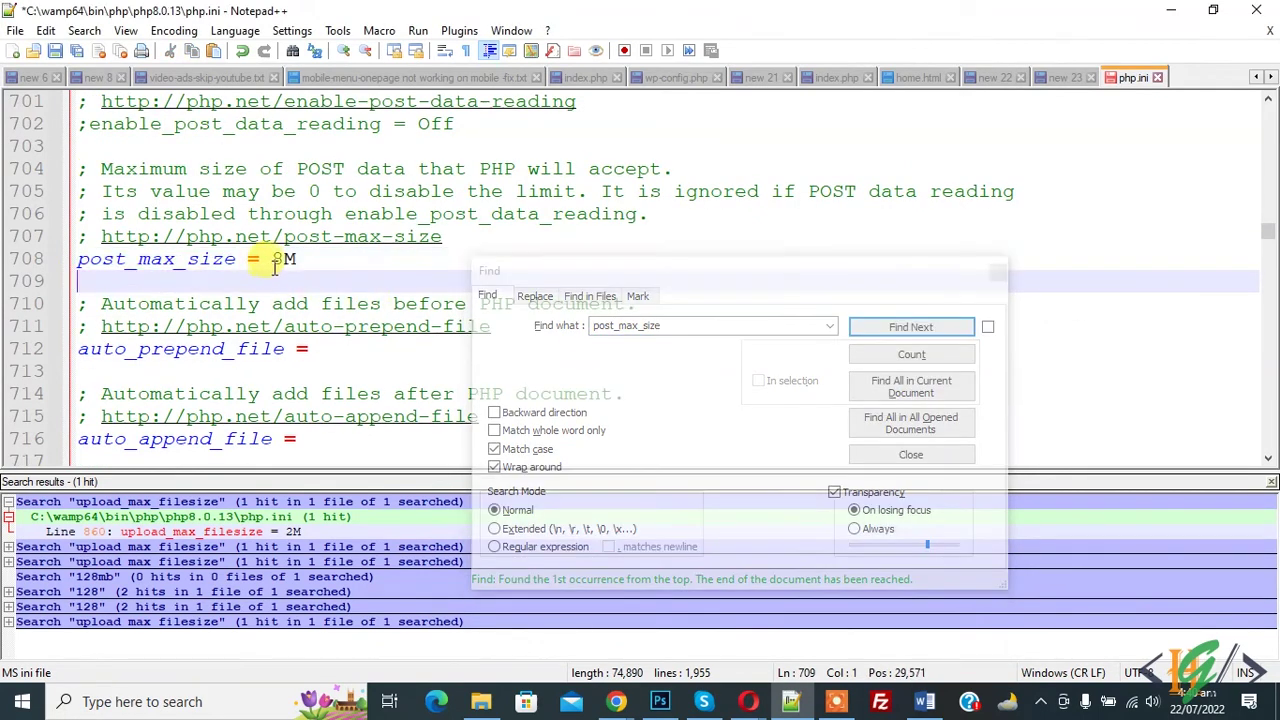
{"action": "left_click_drag", "start_coordinate": [80, 260], "coordinate": [283, 260]}
{"action": "left_click", "coordinate": [284, 259]}
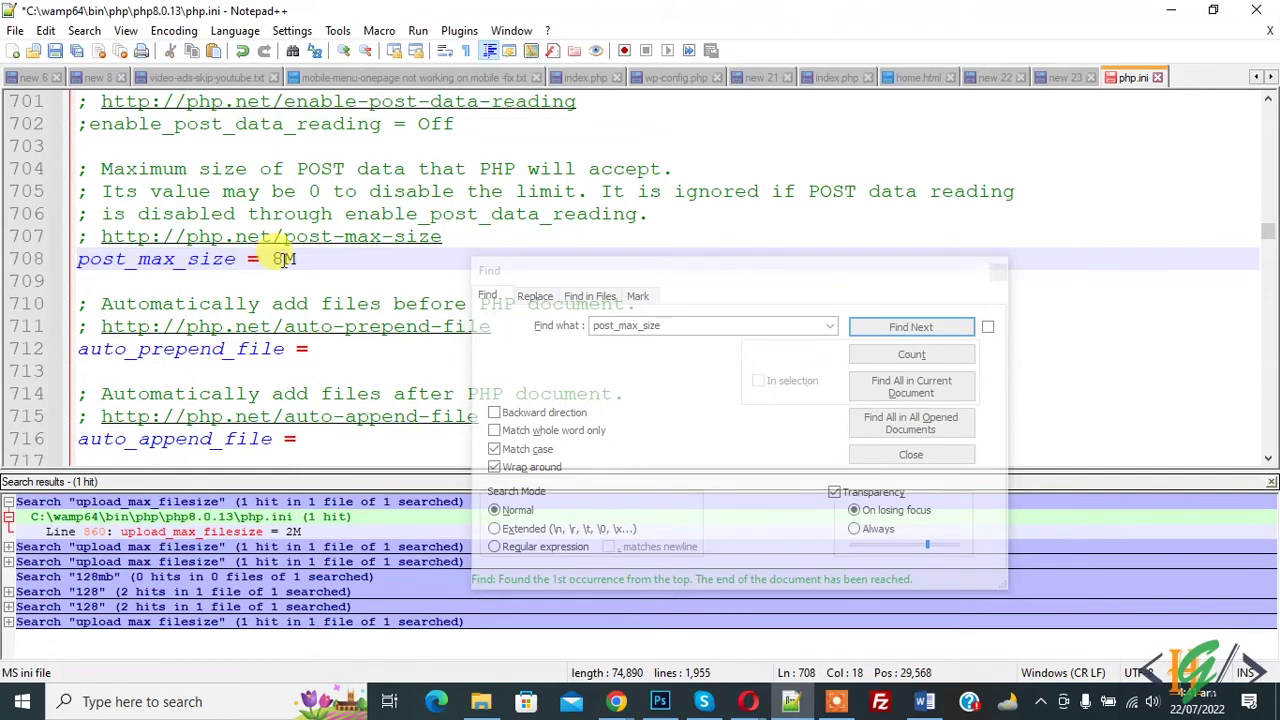
{"action": "key", "text": "BackSpace"}
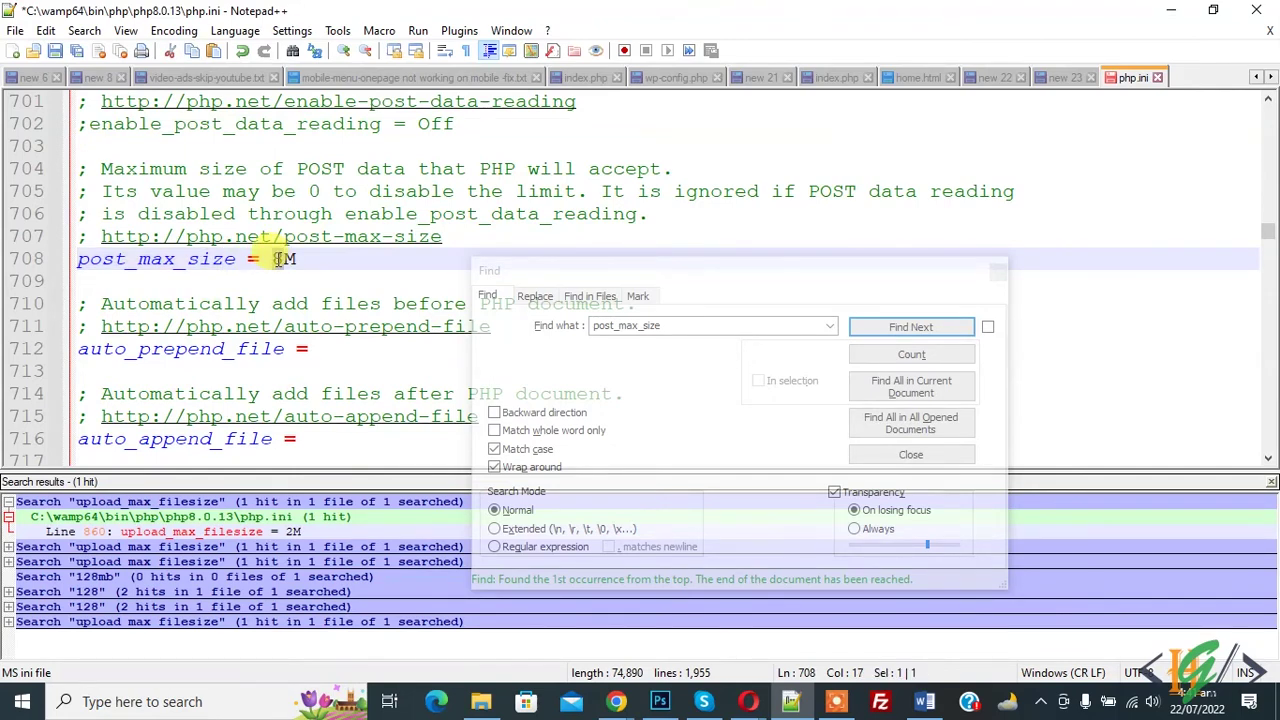
{"action": "type", "text": "15"}
{"action": "type", "text": "6"}
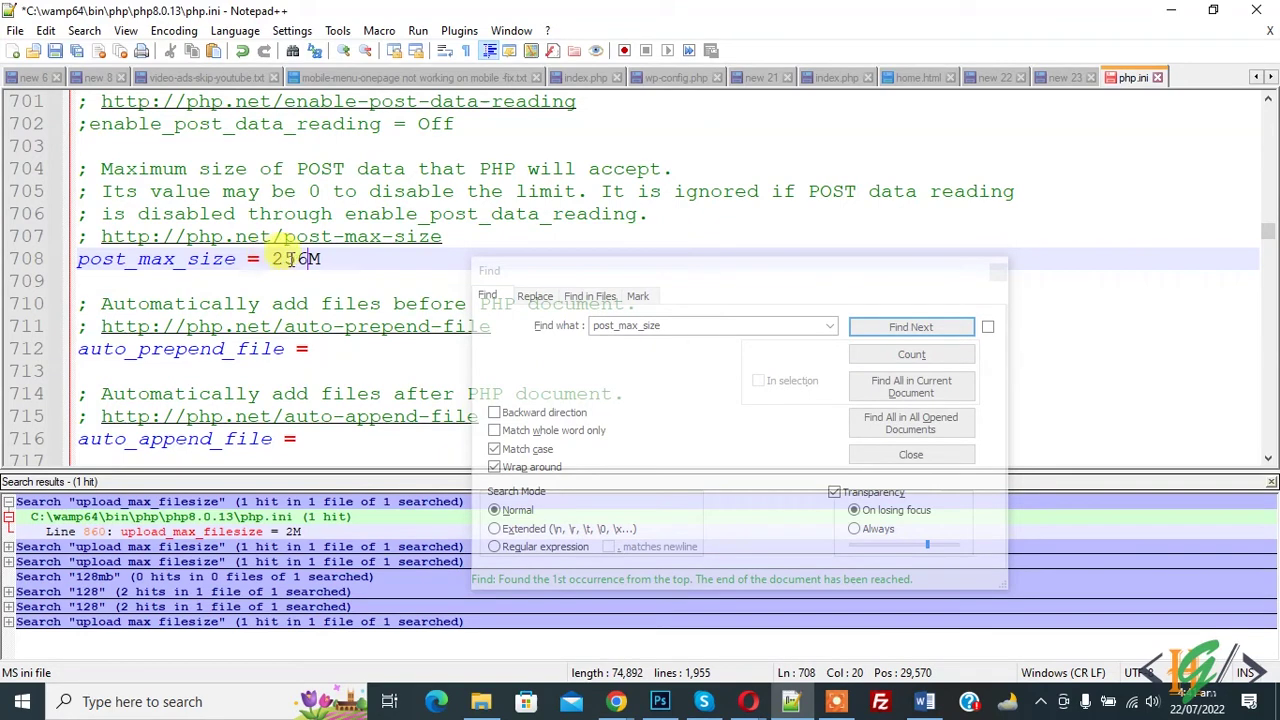
{"action": "key", "text": "ctrl+m"}
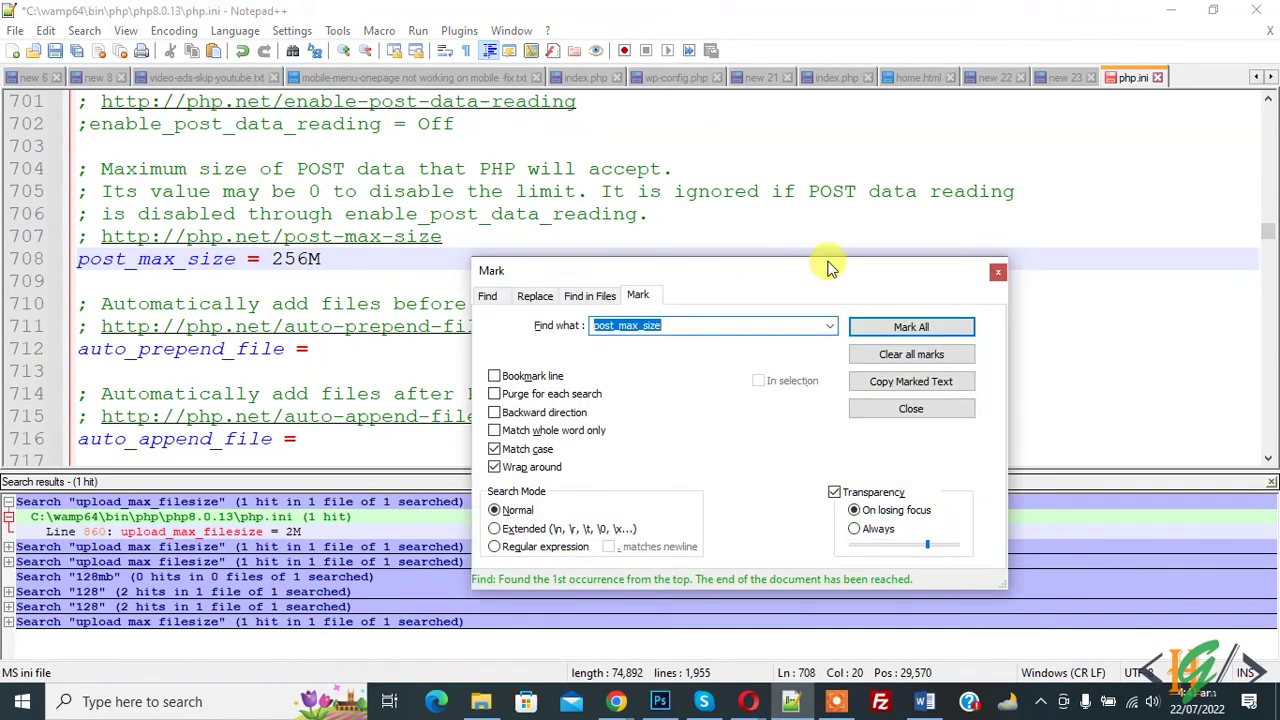
{"action": "left_click", "coordinate": [1003, 275]}
{"action": "left_click", "coordinate": [707, 280]}
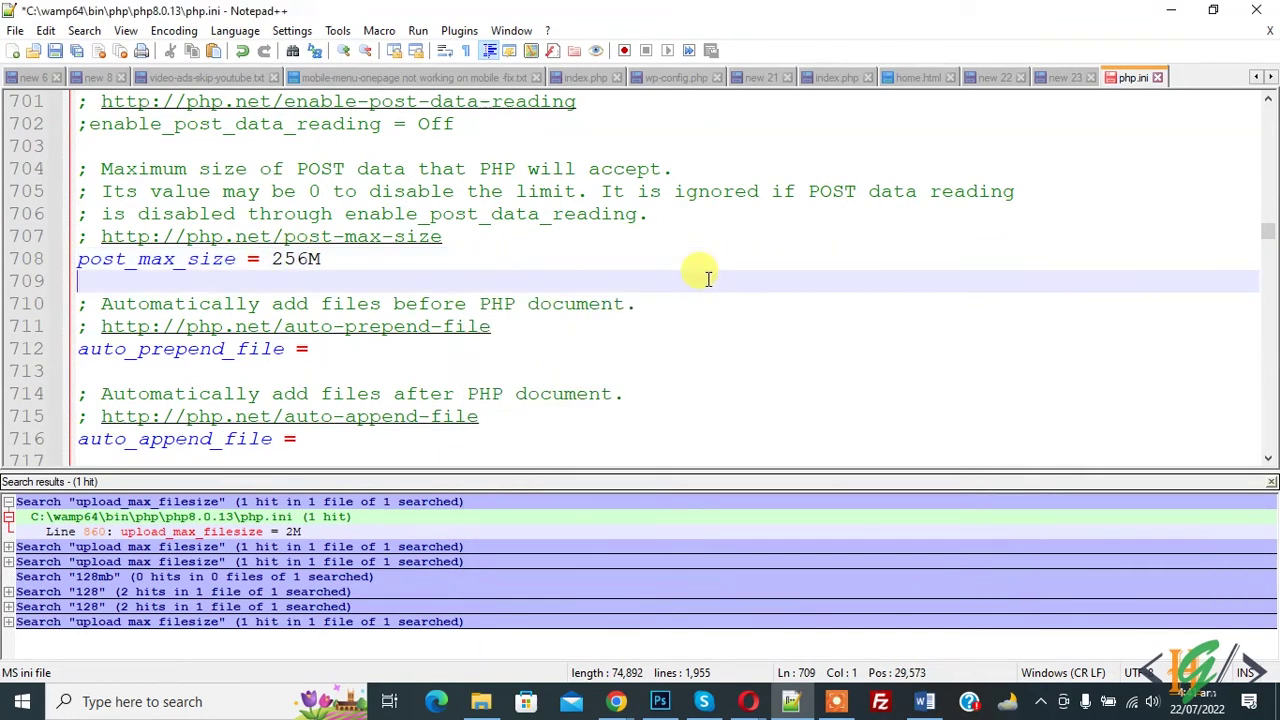
{"action": "key", "text": "ctrl+f"}
Find memory_limit on line 435 and change it from 128M to 512M.
{"action": "type", "text": "memory_limit"}
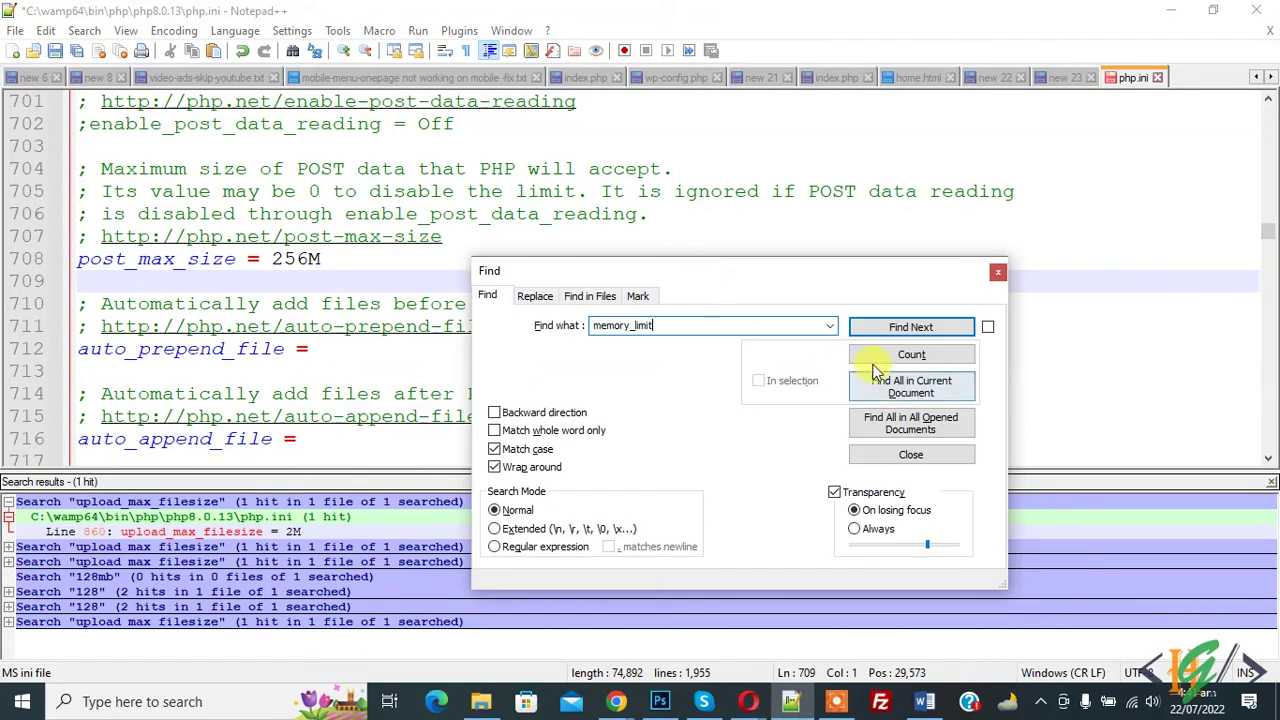
{"action": "left_click", "coordinate": [909, 330]}
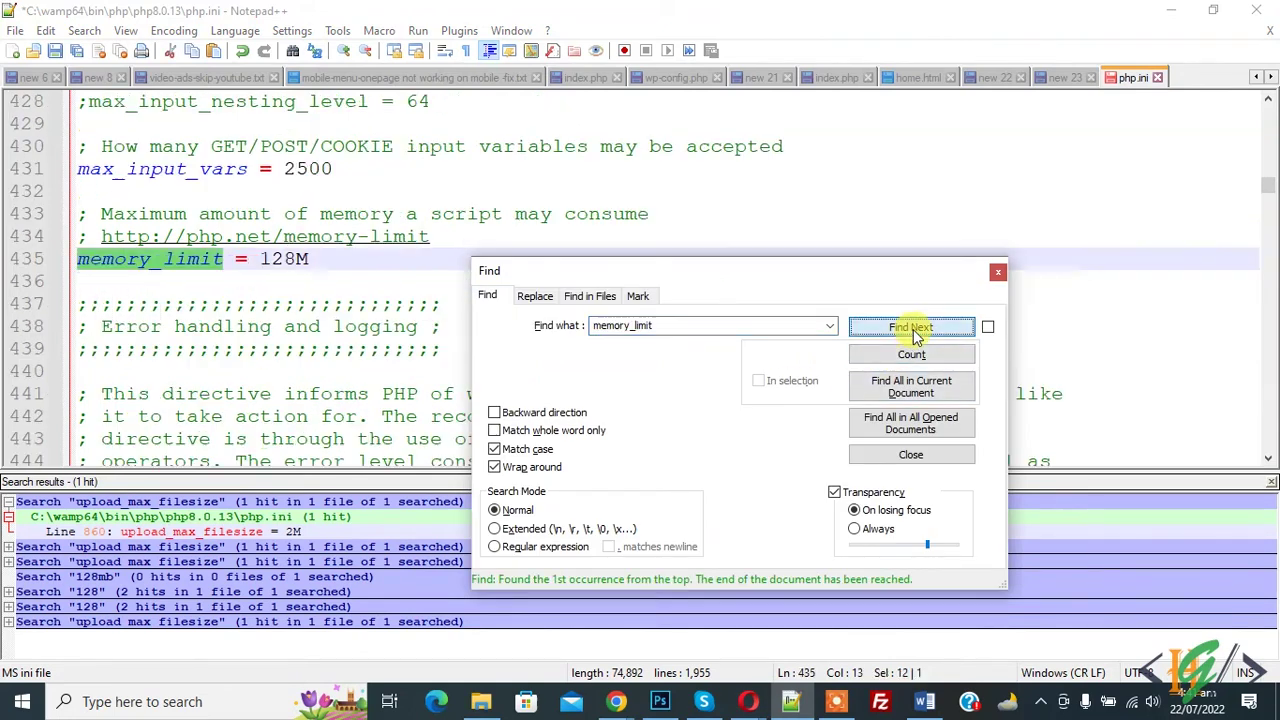
{"action": "left_click", "coordinate": [998, 273]}
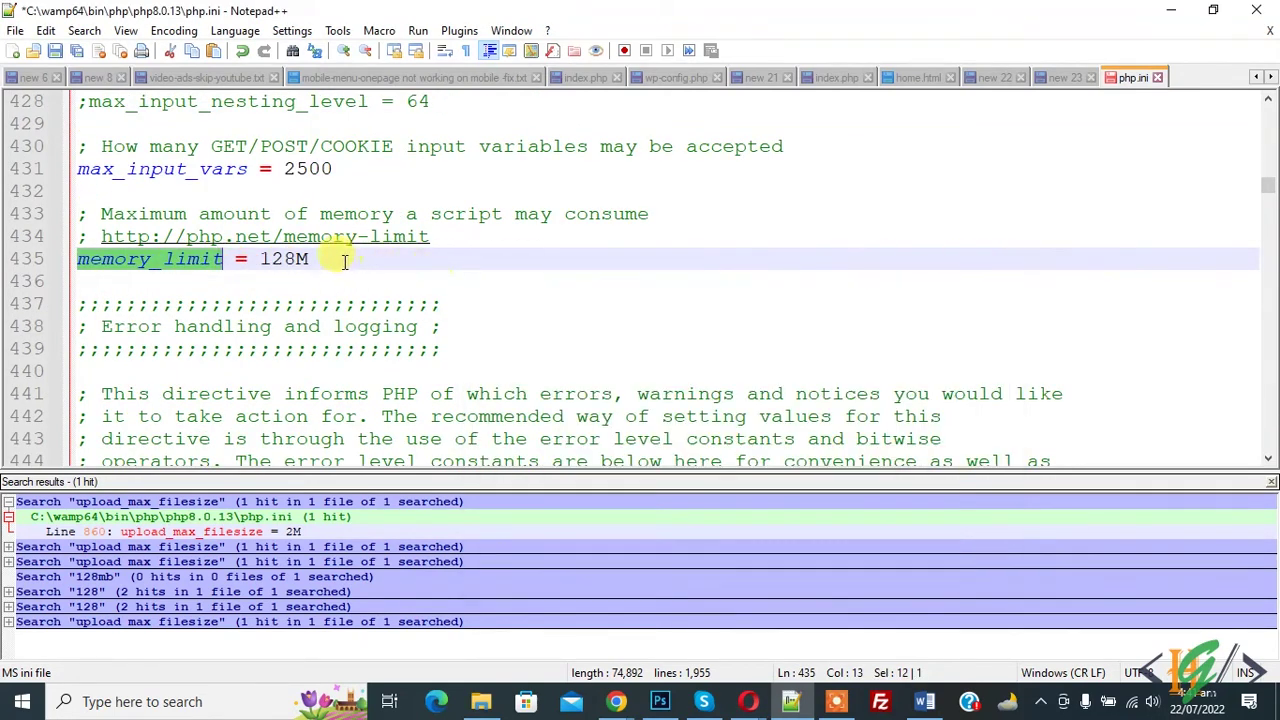
{"action": "left_click_drag", "start_coordinate": [261, 258], "coordinate": [294, 265]}
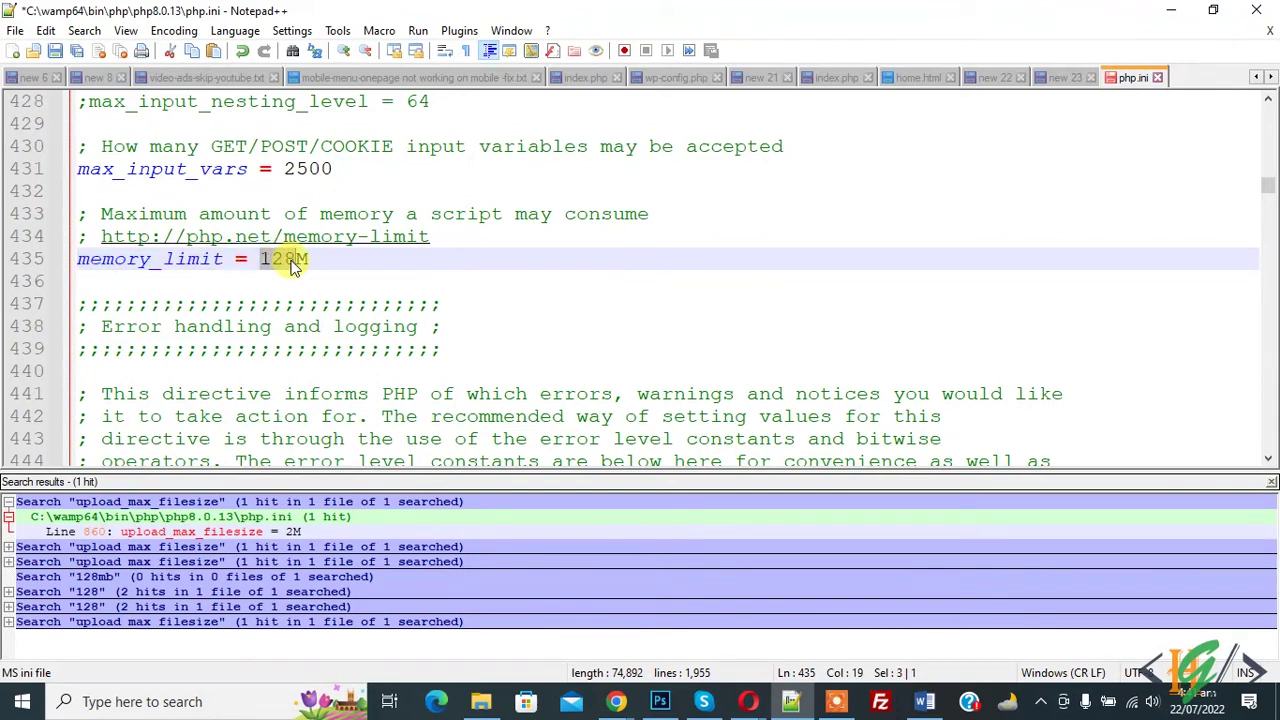
{"action": "type", "text": "512"}
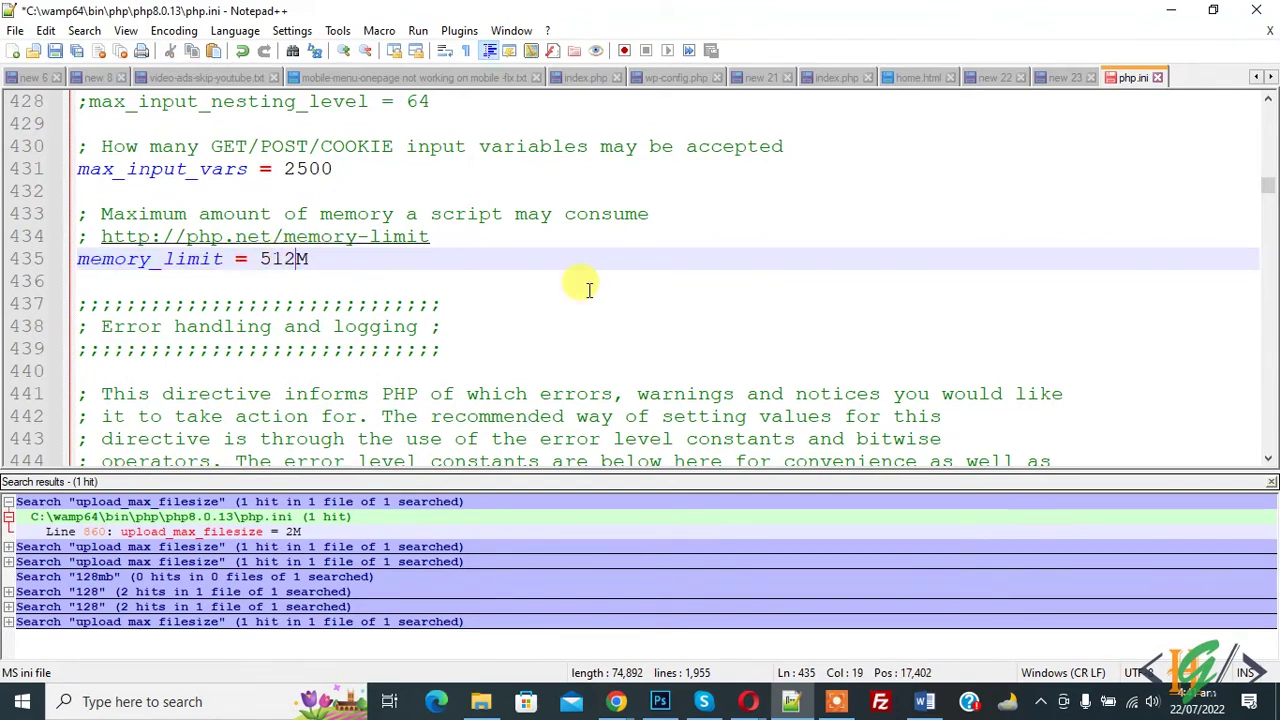
{"action": "left_click", "coordinate": [630, 304]}
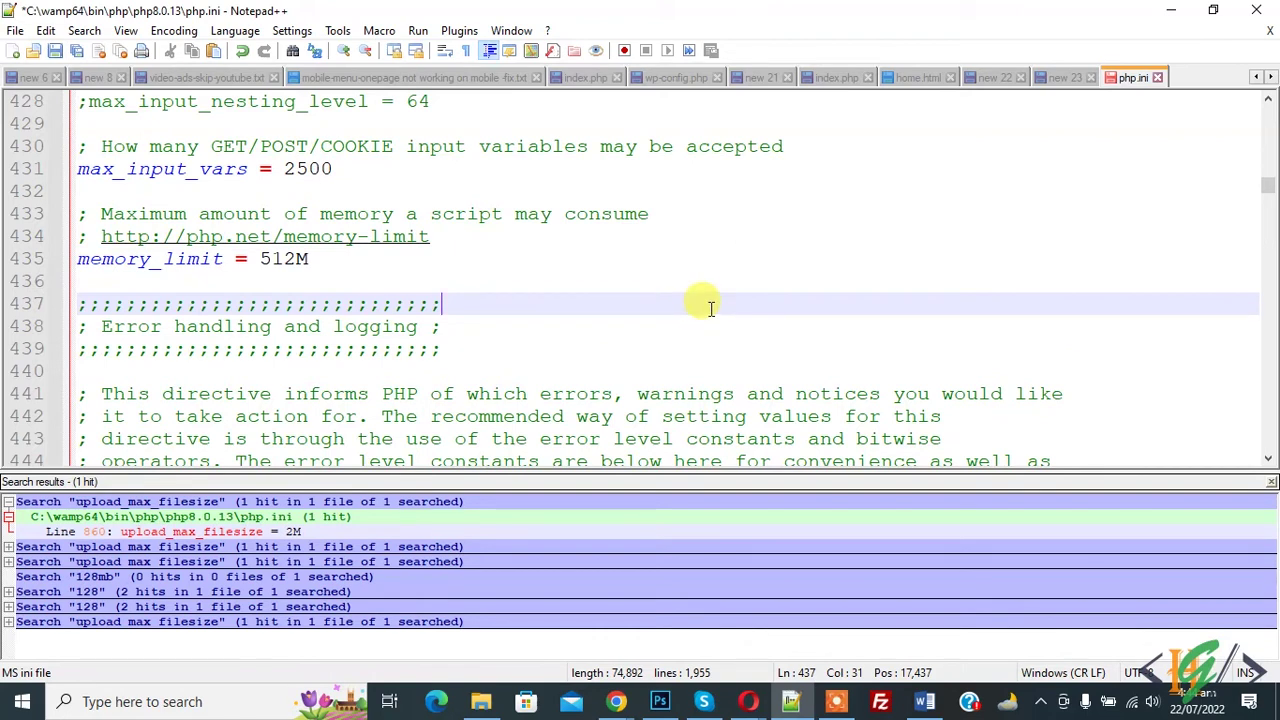
Find max_execution_time on line 414 and change it from 120 to 3000.
{"action": "key", "text": "ctrl+f"}
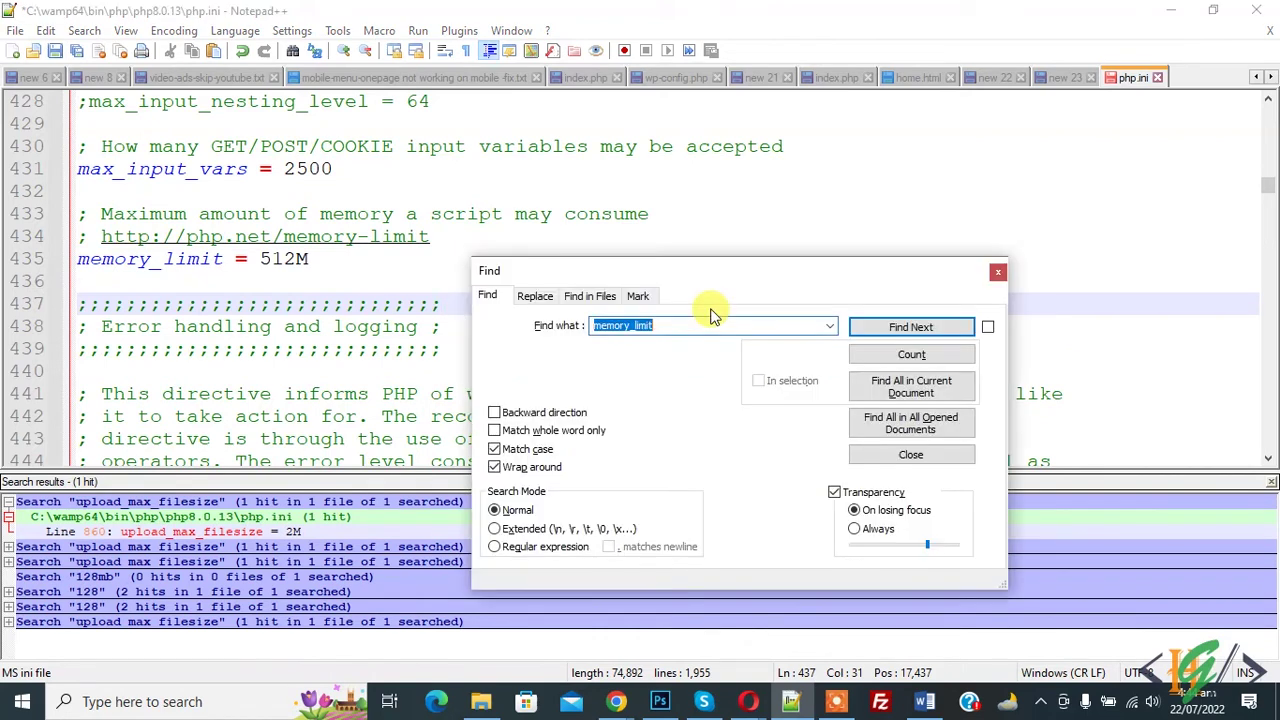
{"action": "type", "text": "max_execution_time"}
{"action": "left_click", "coordinate": [912, 328]}
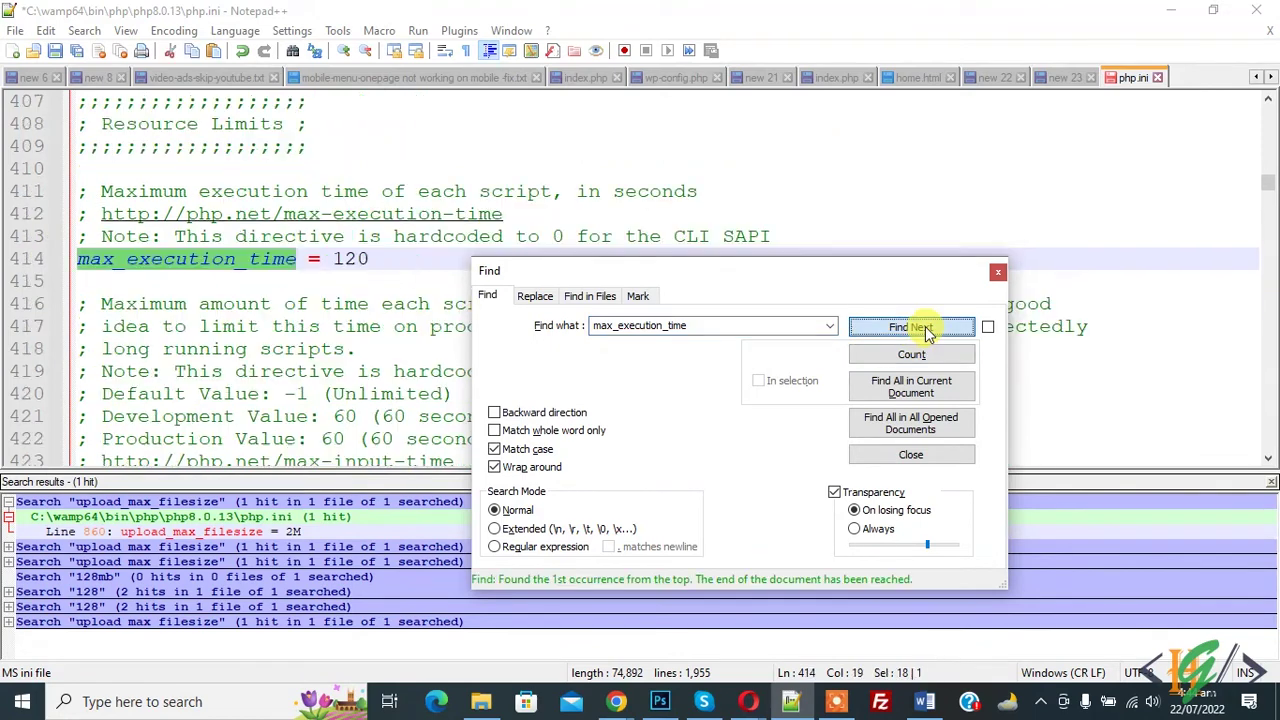
{"action": "left_click", "coordinate": [997, 272]}
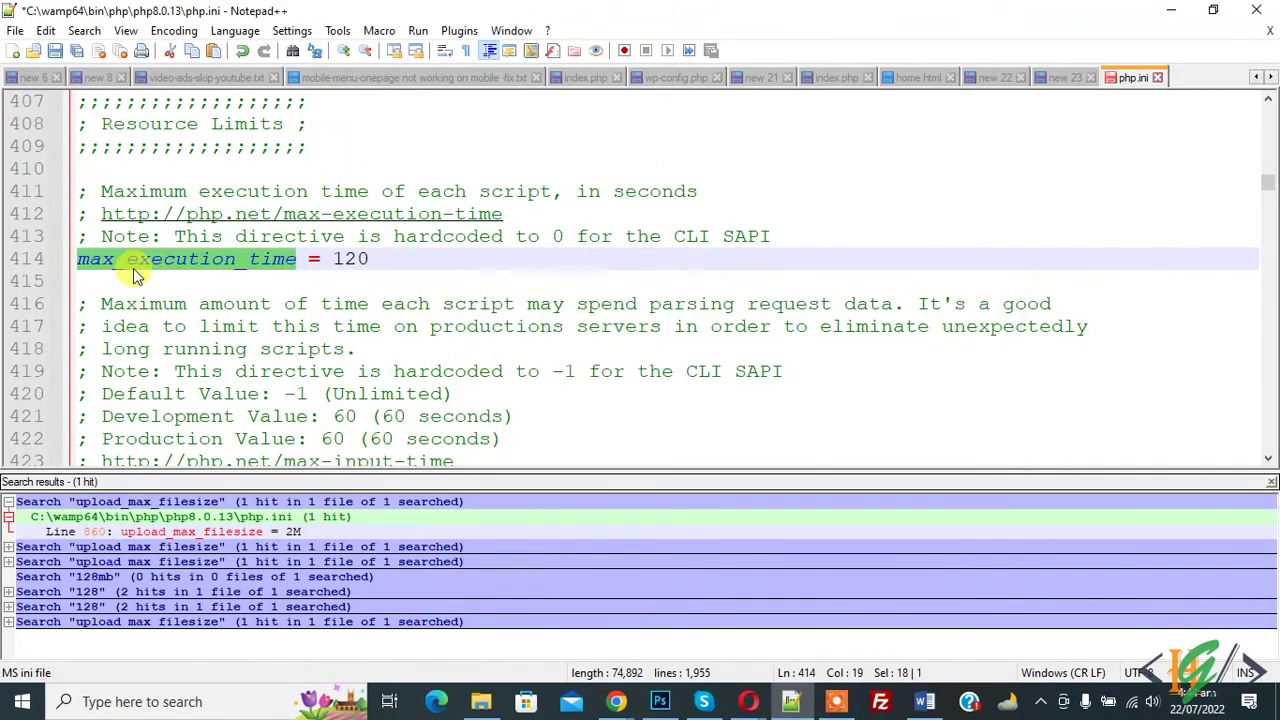
{"action": "left_click", "coordinate": [103, 268]}
{"action": "left_click_drag", "start_coordinate": [333, 260], "coordinate": [371, 261]}
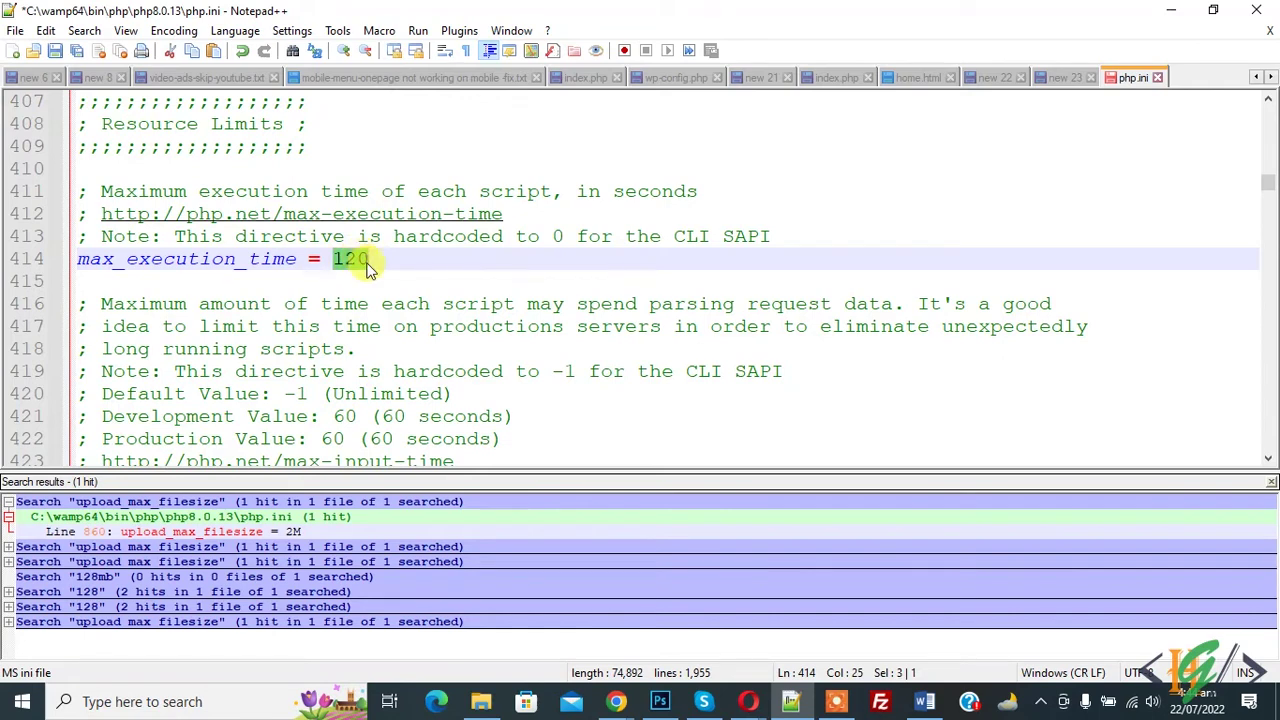
{"action": "type", "text": "3000"}
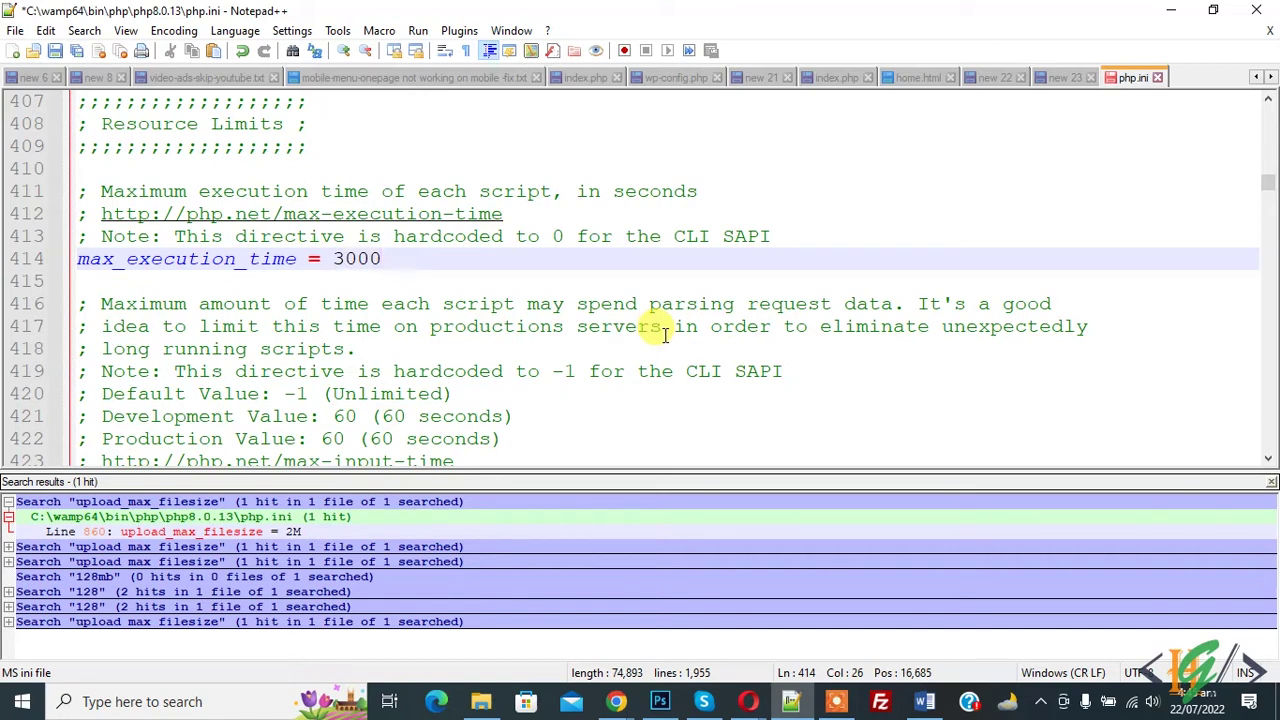
Change max_input_time on line 424 from 60 to 3000, then return to the new 25 notes.
{"action": "key", "text": "ctrl+f"}
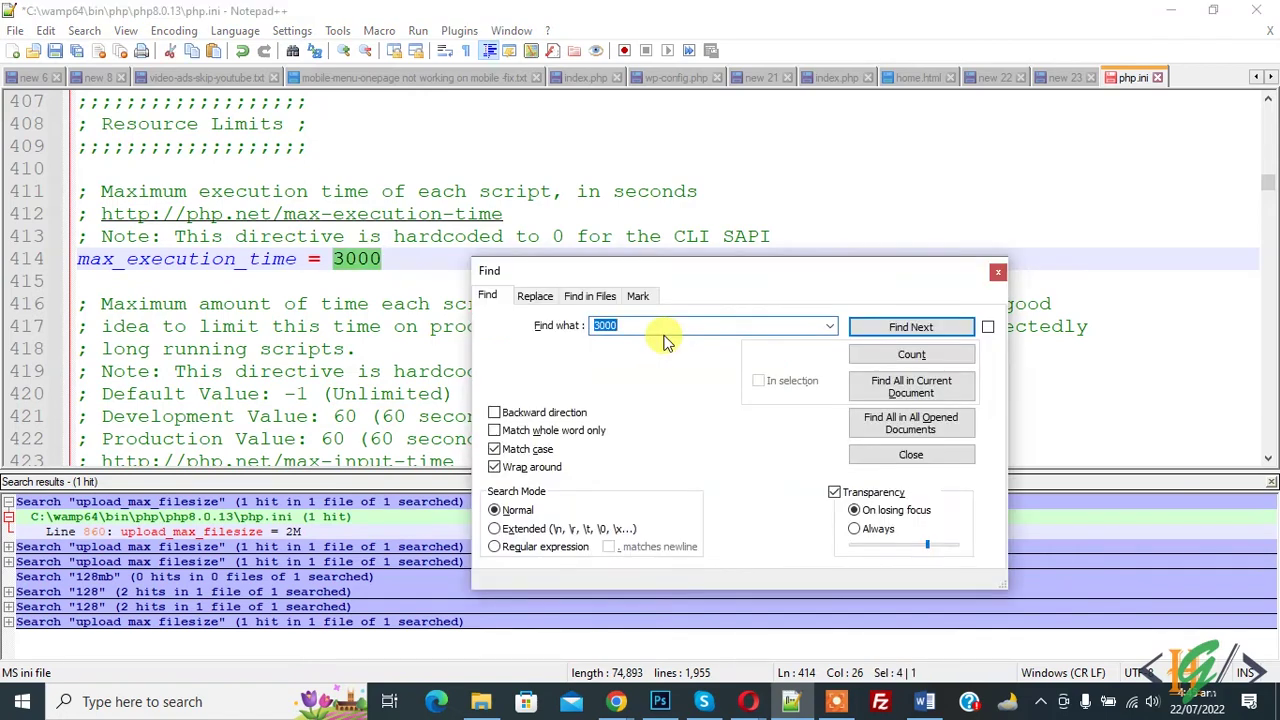
{"action": "type", "text": "max_input_time"}
{"action": "left_click", "coordinate": [880, 326]}
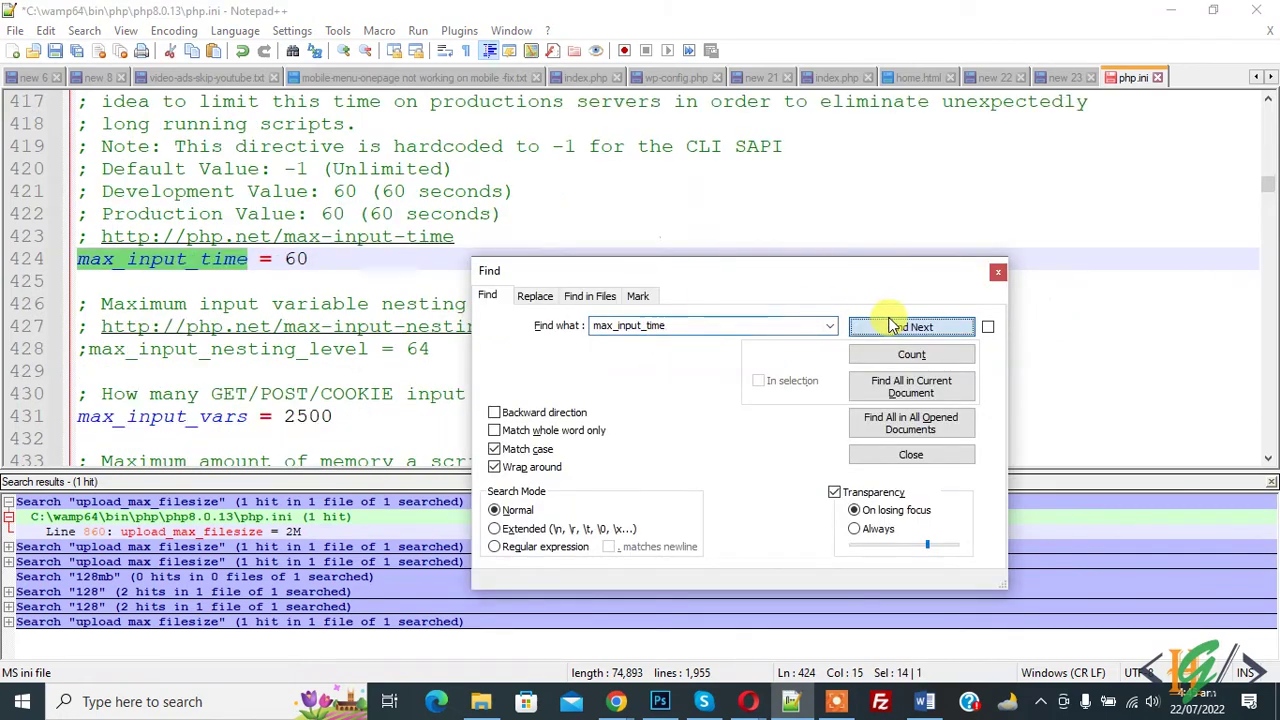
{"action": "double_click", "coordinate": [292, 258]}
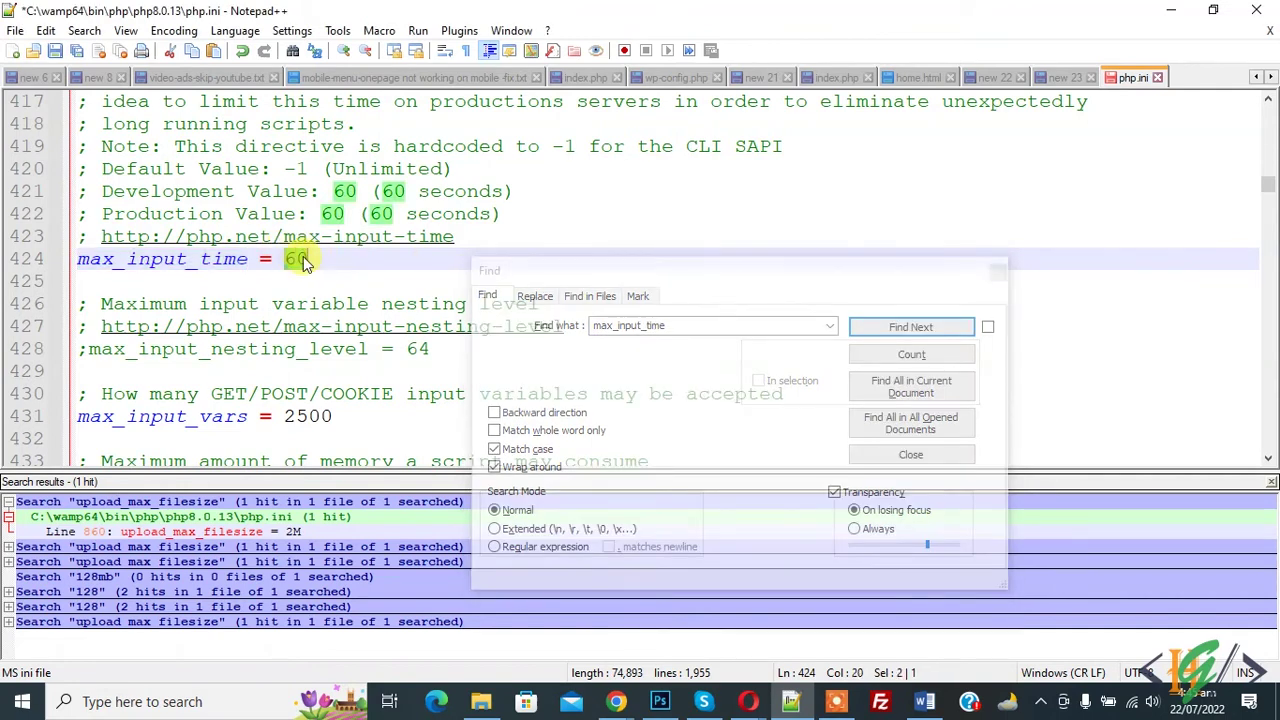
{"action": "type", "text": "3000"}
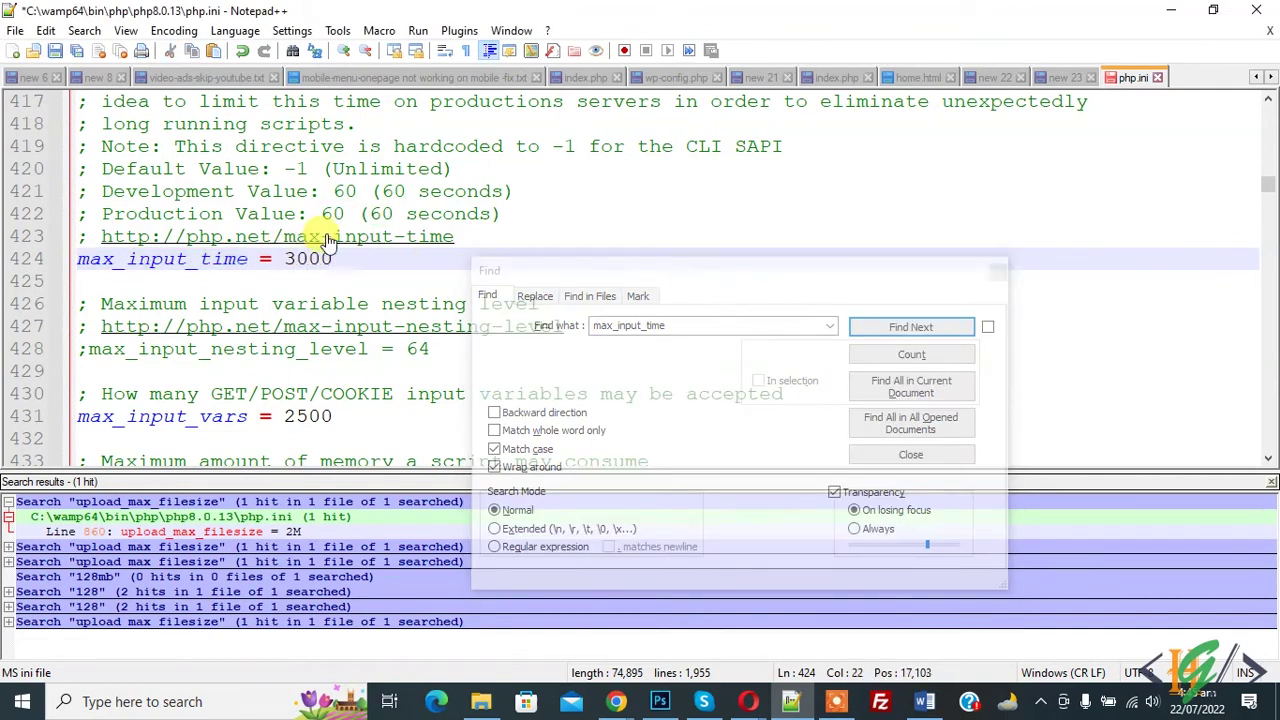
{"action": "left_click", "coordinate": [853, 290]}
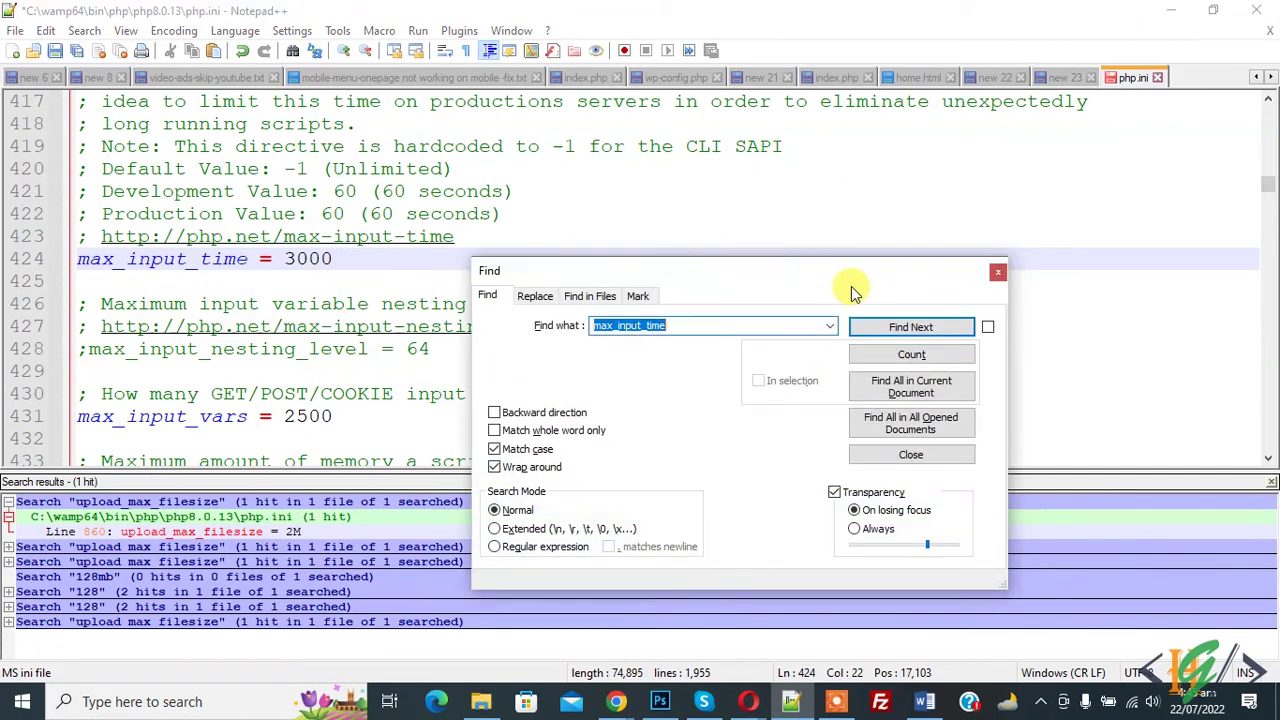
{"action": "left_click", "coordinate": [997, 272]}
{"action": "key", "text": "ctrl+Tab"}
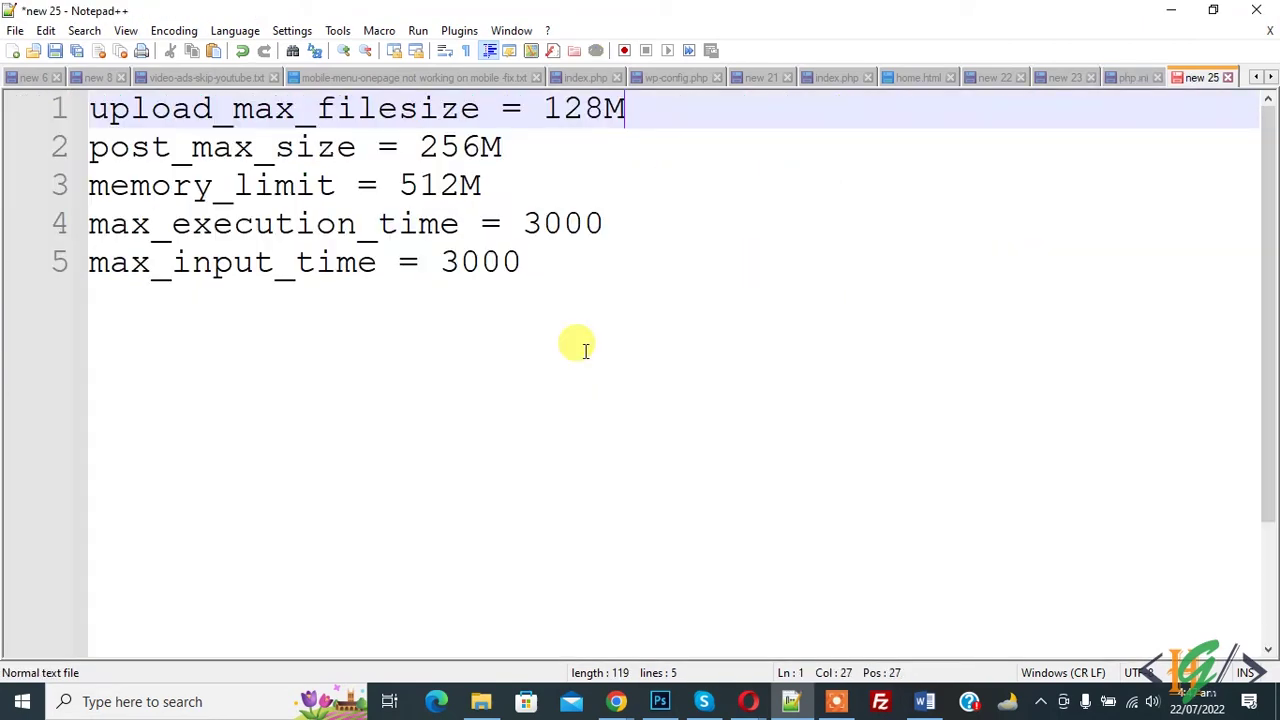
{"action": "left_click_drag", "start_coordinate": [528, 265], "coordinate": [112, 142]}
{"action": "left_click_drag", "start_coordinate": [93, 103], "coordinate": [460, 108]}
{"action": "left_click_drag", "start_coordinate": [88, 147], "coordinate": [337, 147]}
{"action": "left_click_drag", "start_coordinate": [100, 185], "coordinate": [337, 185]}
{"action": "left_click_drag", "start_coordinate": [88, 226], "coordinate": [440, 220]}
{"action": "left_click_drag", "start_coordinate": [100, 260], "coordinate": [366, 251]}
{"action": "left_click", "coordinate": [529, 222]}
{"action": "left_click", "coordinate": [549, 261]}
{"action": "left_click_drag", "start_coordinate": [549, 261], "coordinate": [507, 112]}
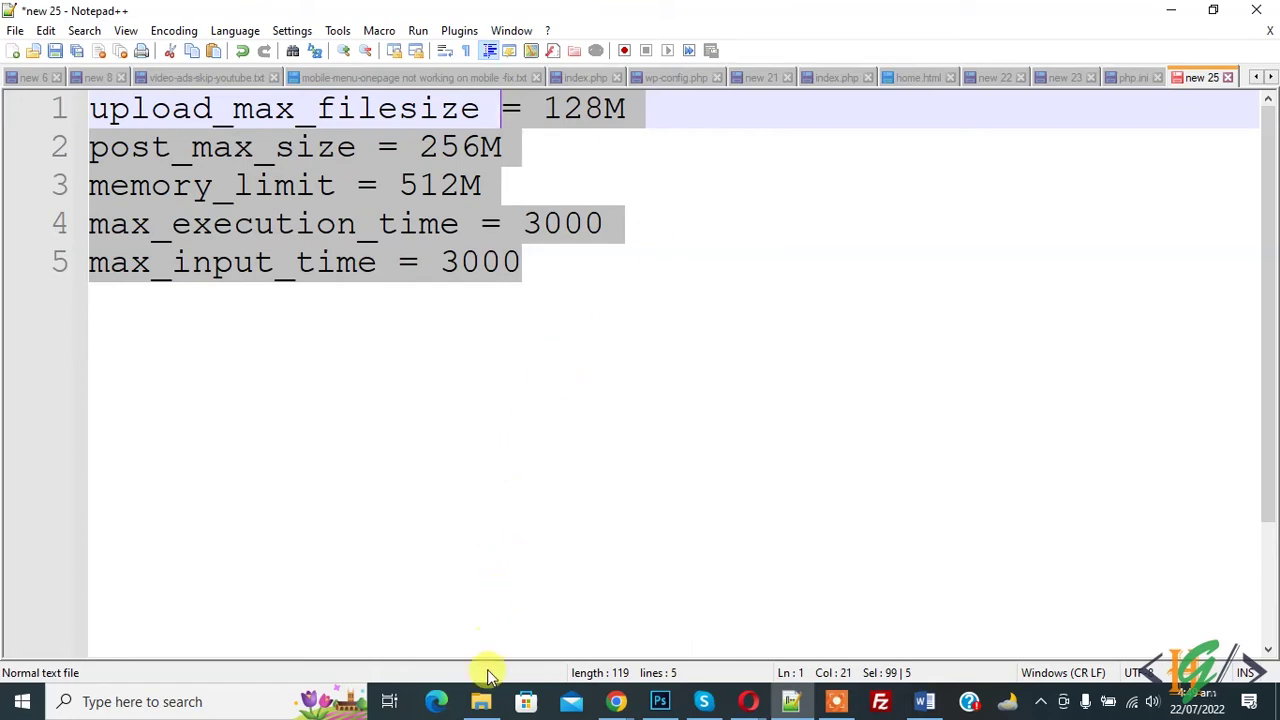
Navigate File Explorer to C:\wamp64\bin\apache\apache2.4.51\bin.
{"action": "left_click", "coordinate": [481, 701]}
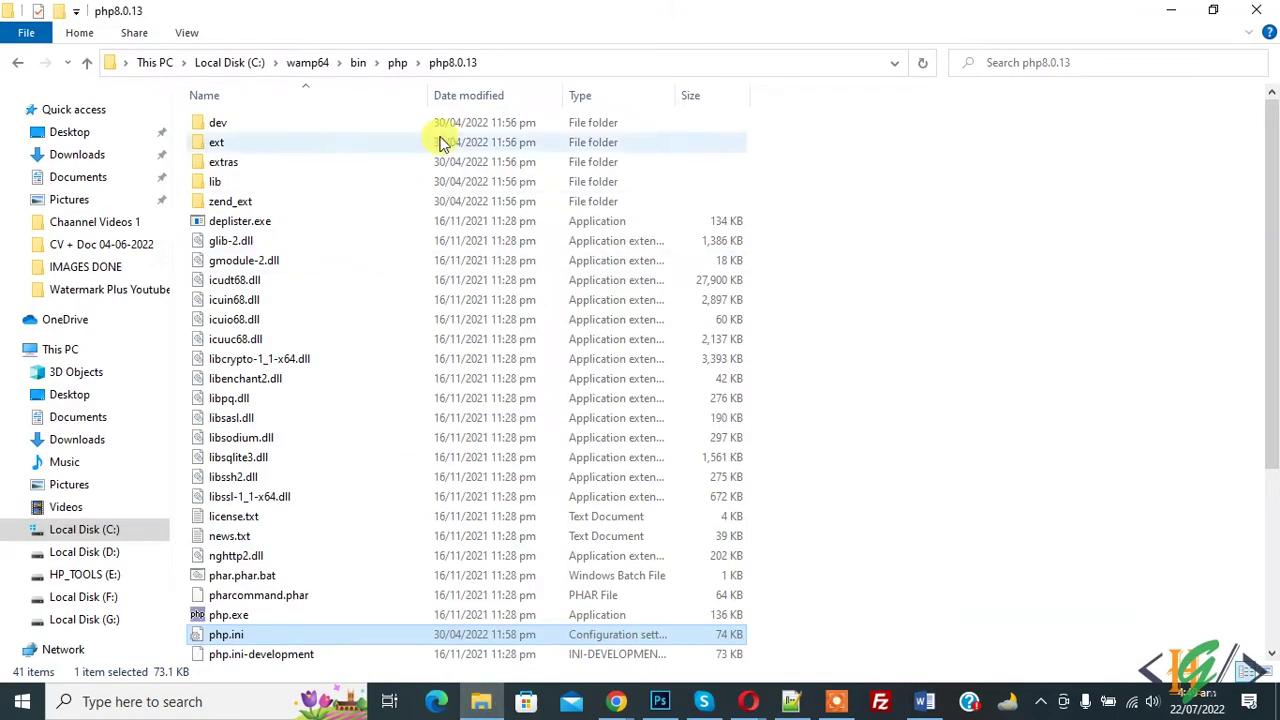
{"action": "left_click", "coordinate": [397, 62]}
{"action": "left_click", "coordinate": [358, 63]}
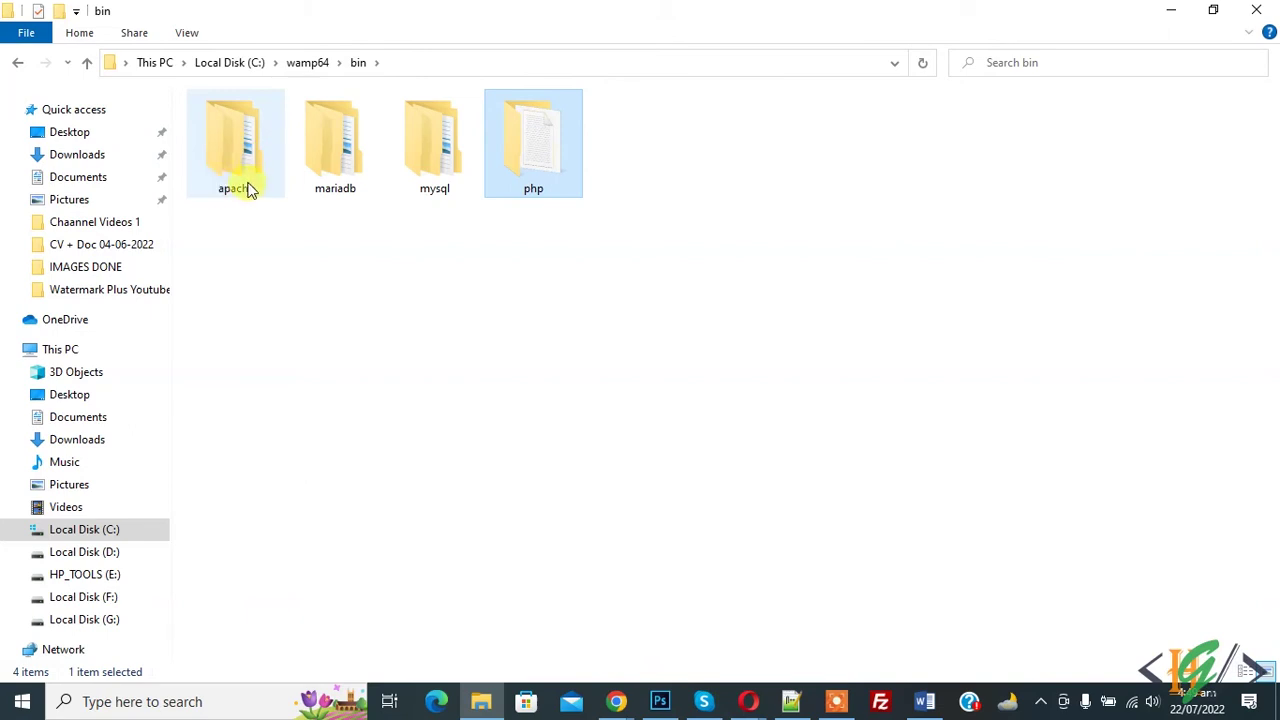
{"action": "double_click", "coordinate": [240, 160]}
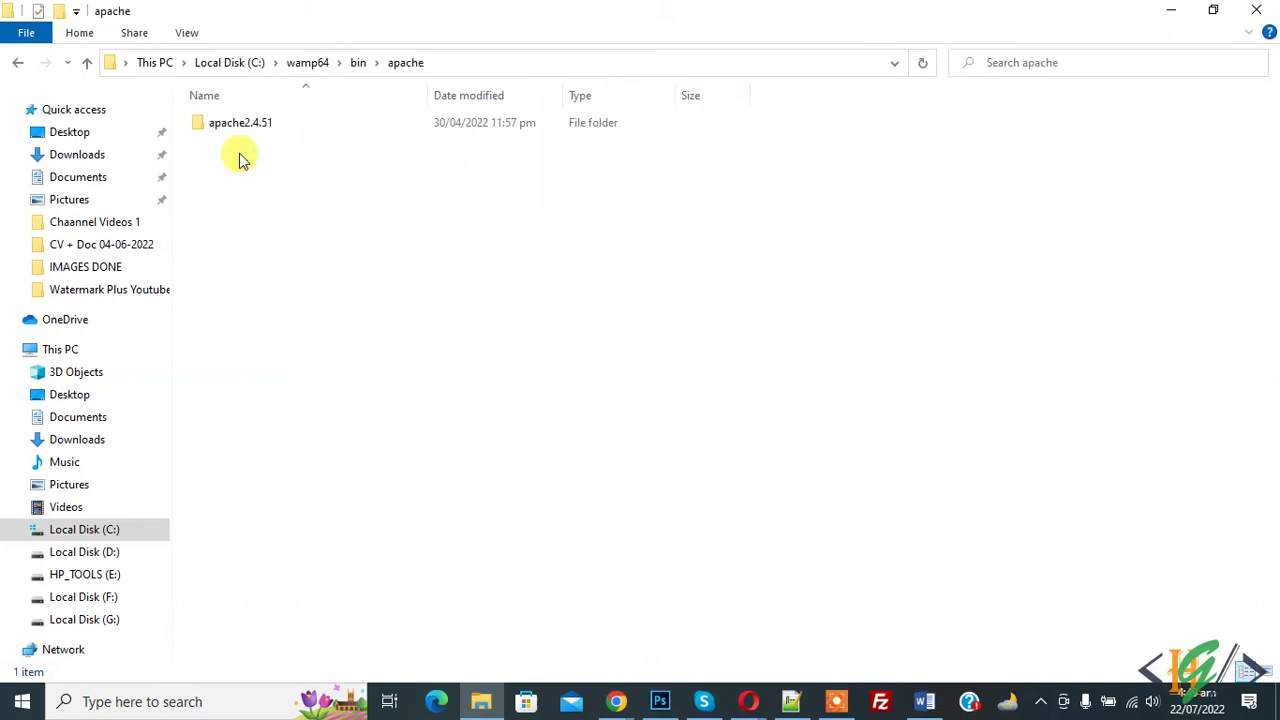
{"action": "double_click", "coordinate": [252, 122]}
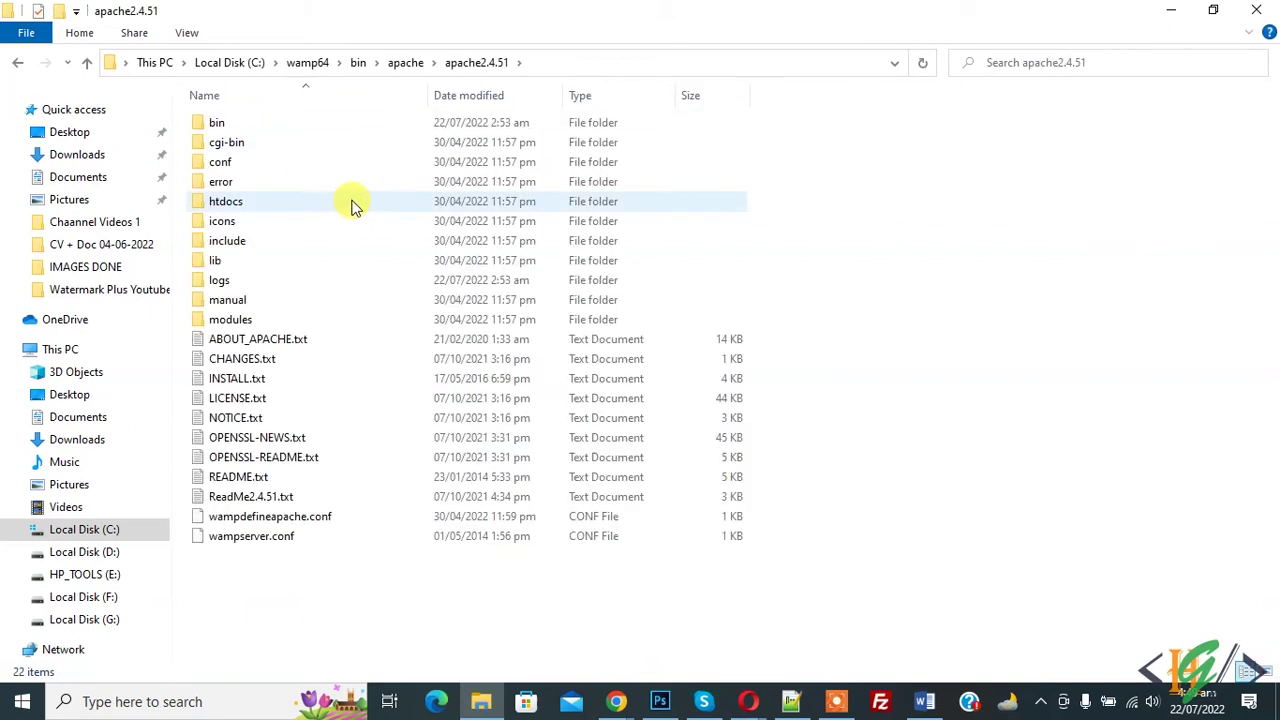
{"action": "double_click", "coordinate": [222, 122]}
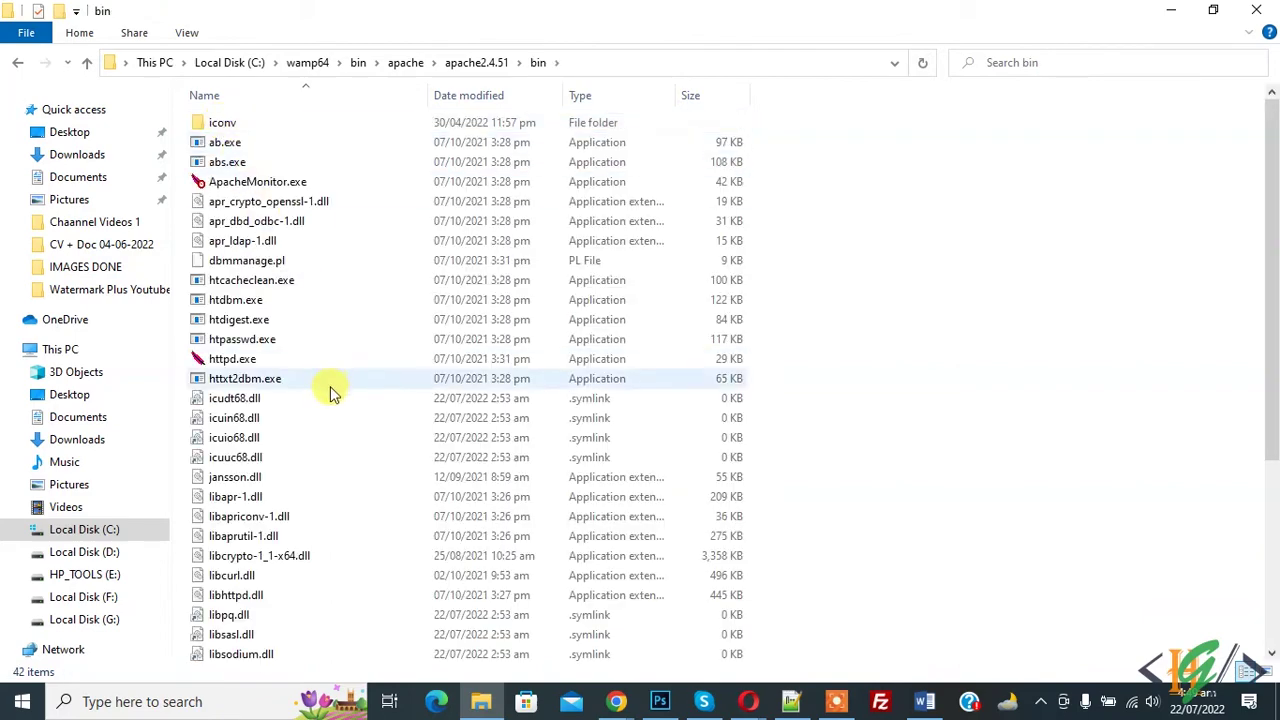
Open that folder's php.ini in Notepad++, which loads phpForApache.ini.
{"action": "left_click", "coordinate": [242, 459]}
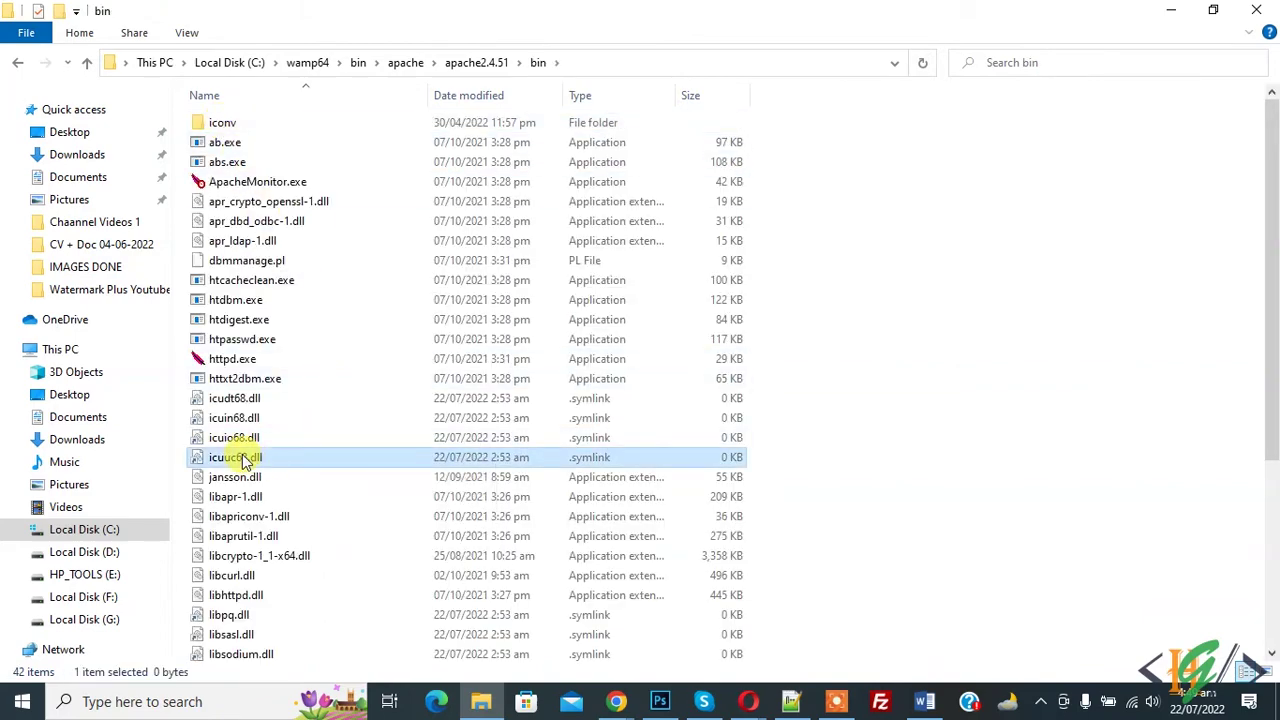
{"action": "type", "text": "php"}
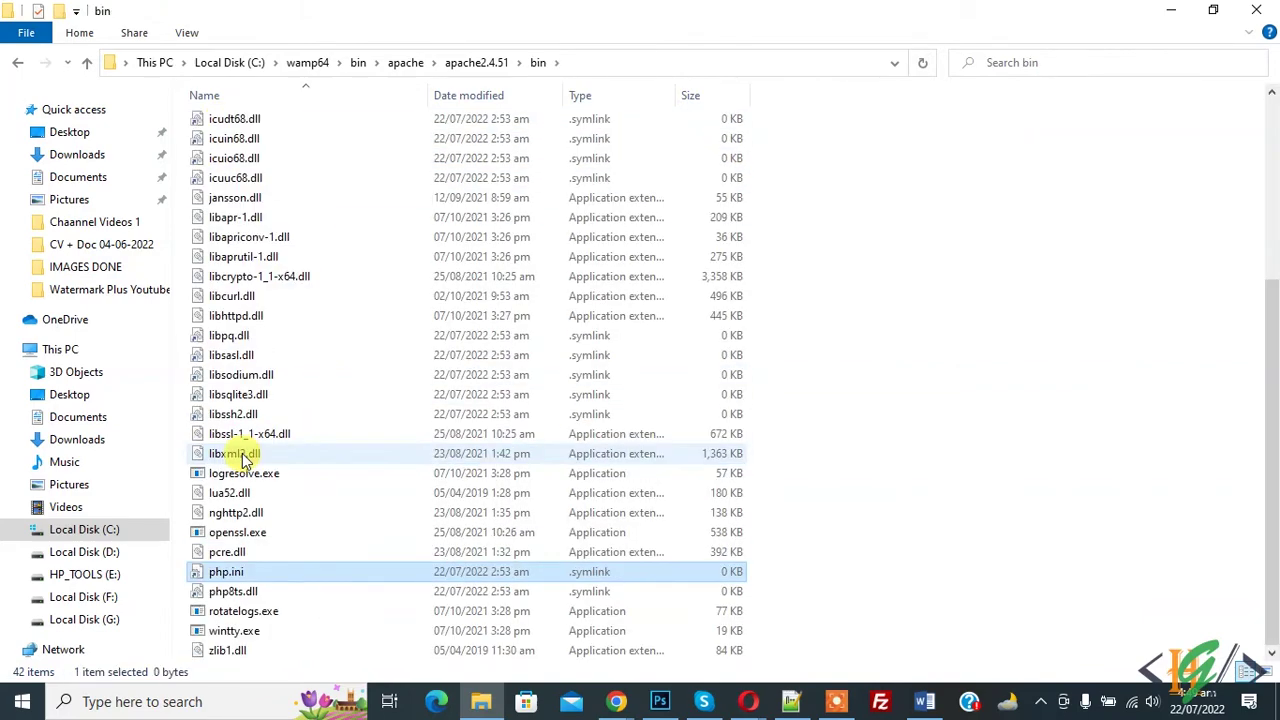
{"action": "right_click", "coordinate": [232, 566]}
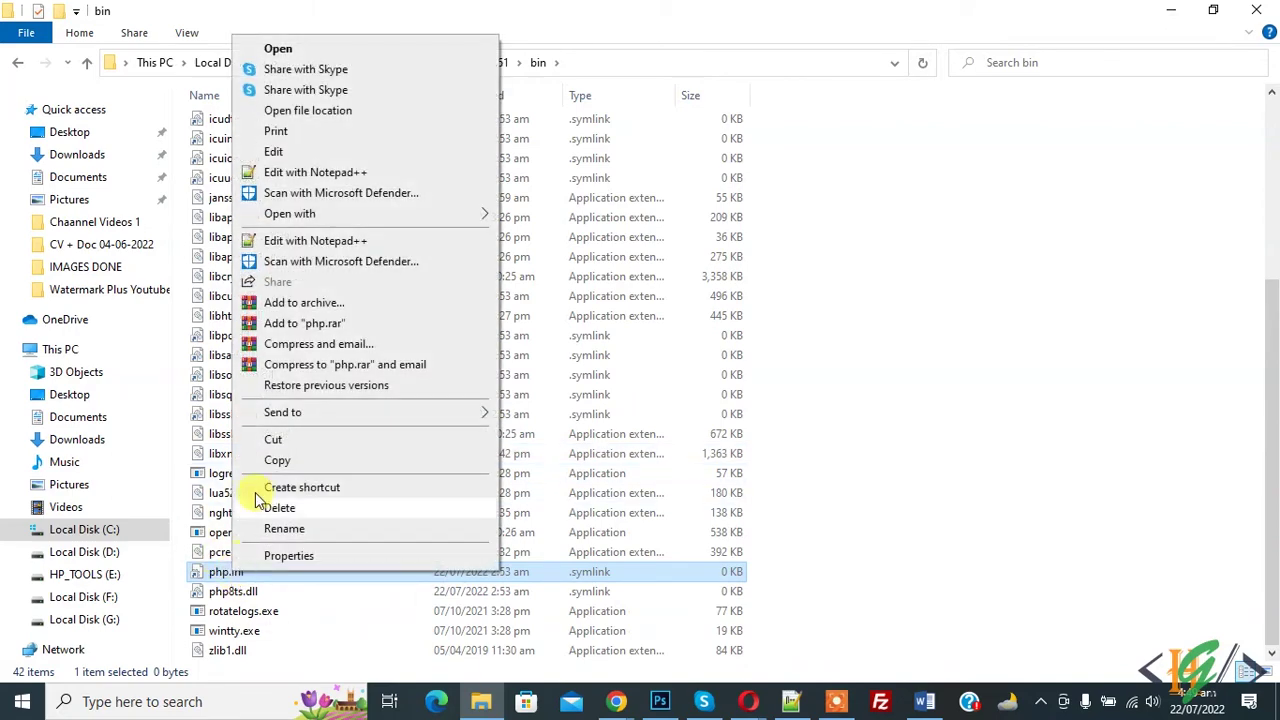
{"action": "left_click", "coordinate": [294, 173]}
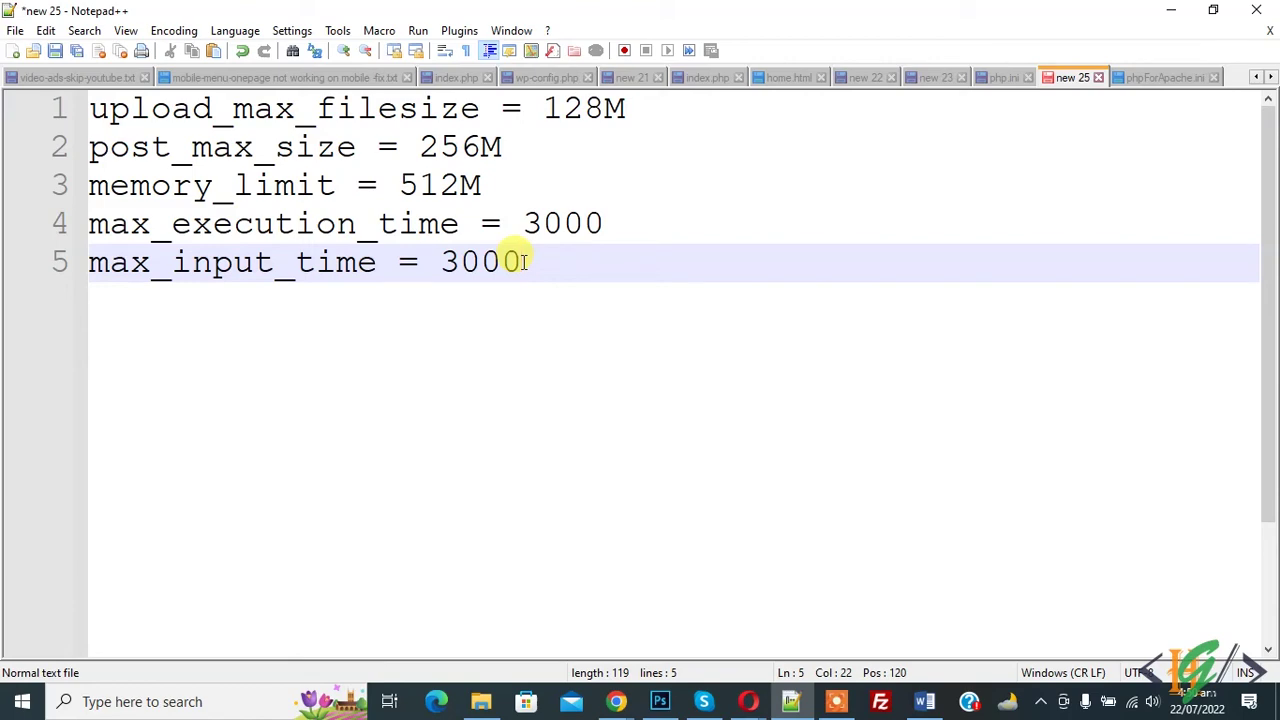
Find upload_max_filesize in phpForApache.ini and change it from 2M to 128M.
{"action": "left_click", "coordinate": [1160, 78]}
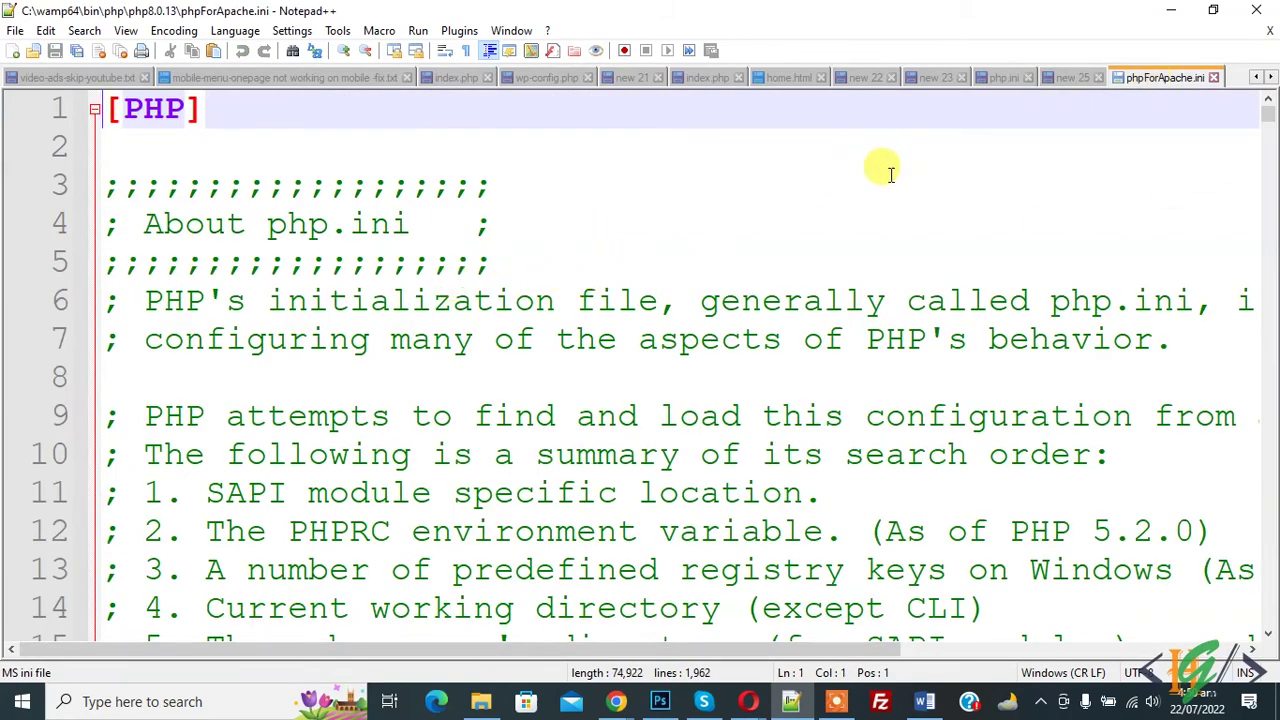
{"action": "left_click", "coordinate": [1070, 77]}
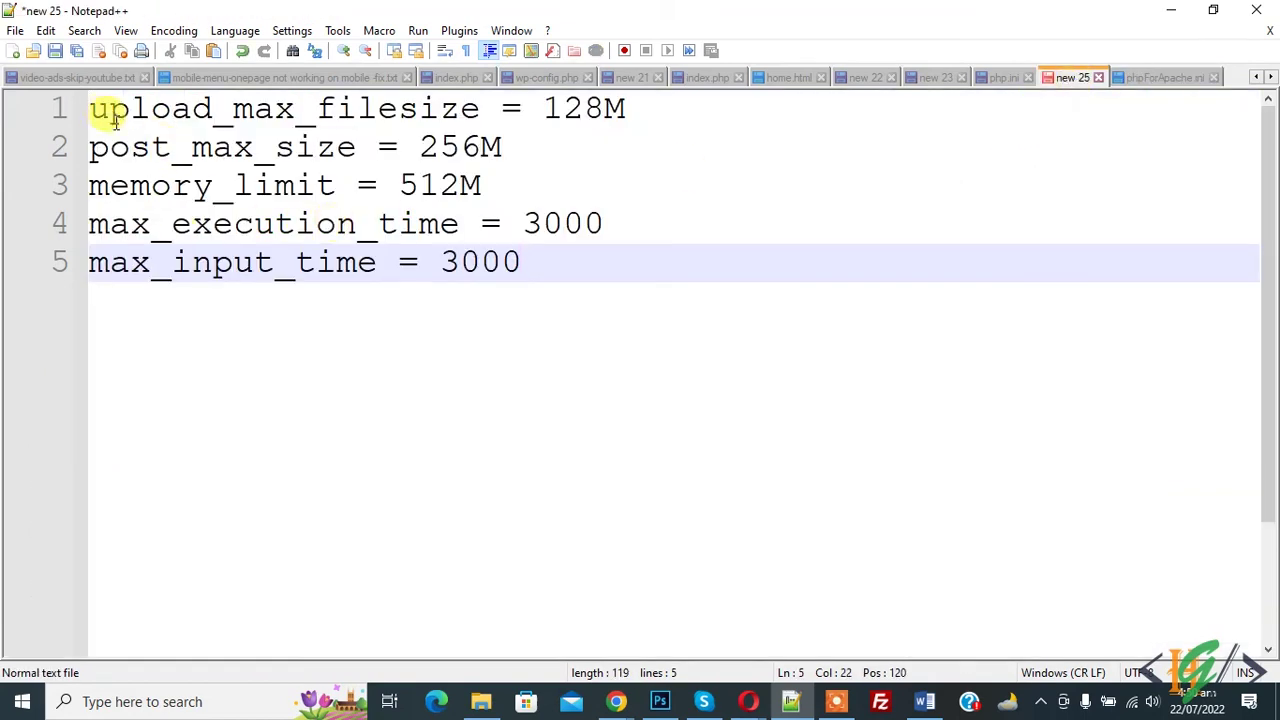
{"action": "left_click_drag", "start_coordinate": [91, 108], "coordinate": [474, 110]}
{"action": "key", "text": "ctrl+c"}
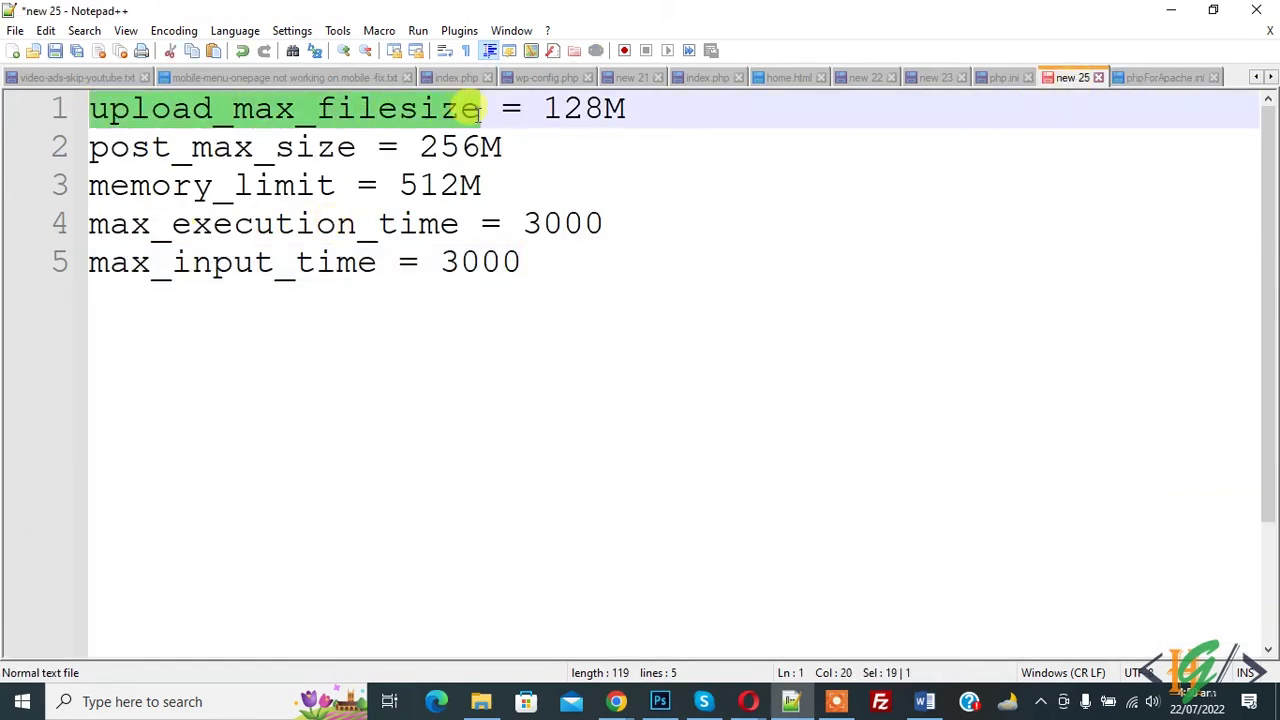
{"action": "left_click", "coordinate": [1127, 78]}
{"action": "key", "text": "ctrl+f"}
{"action": "key", "text": "ctrl+v"}
{"action": "left_click", "coordinate": [893, 330]}
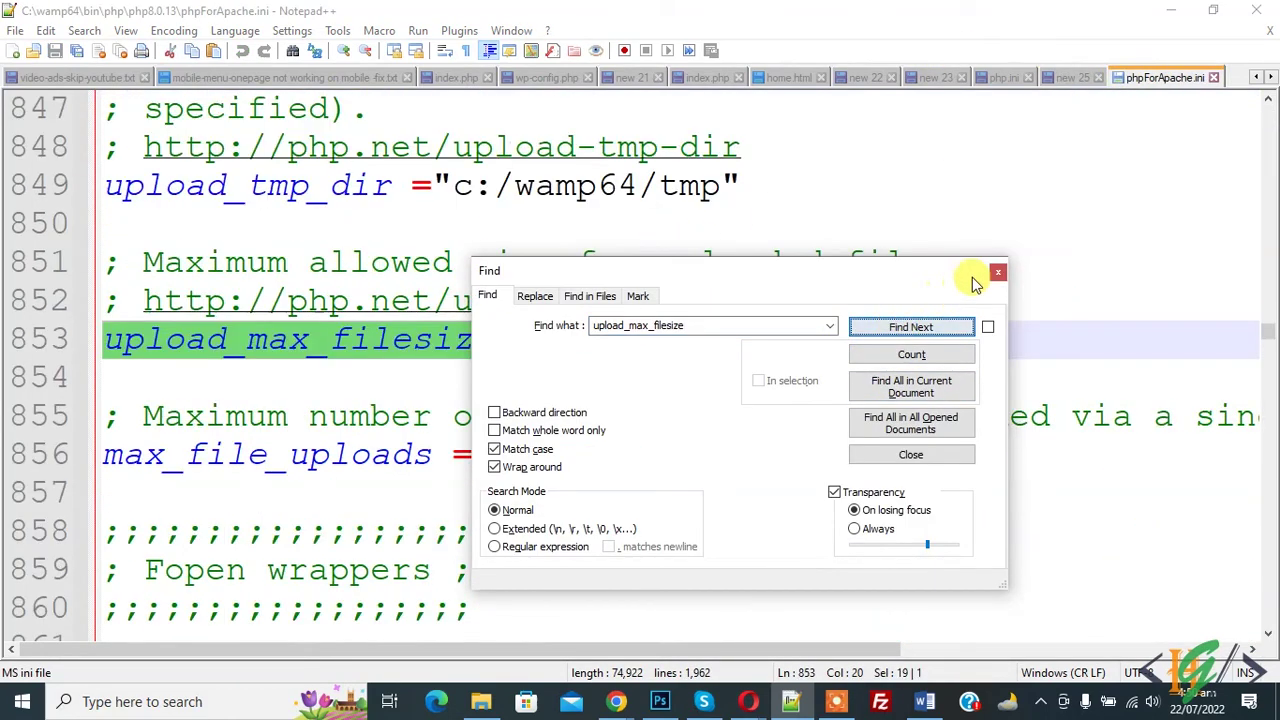
{"action": "left_click", "coordinate": [997, 273]}
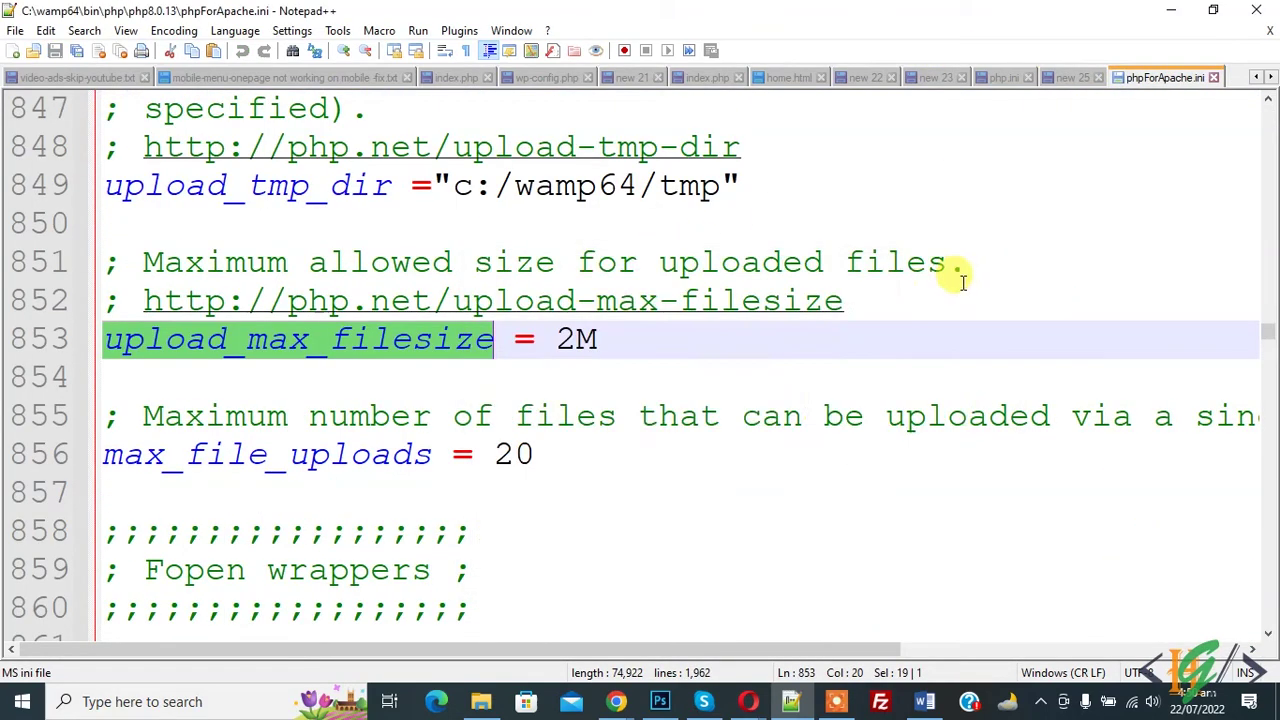
{"action": "left_click", "coordinate": [561, 340]}
{"action": "key", "text": "shift+Right"}
{"action": "type", "text": "18"}
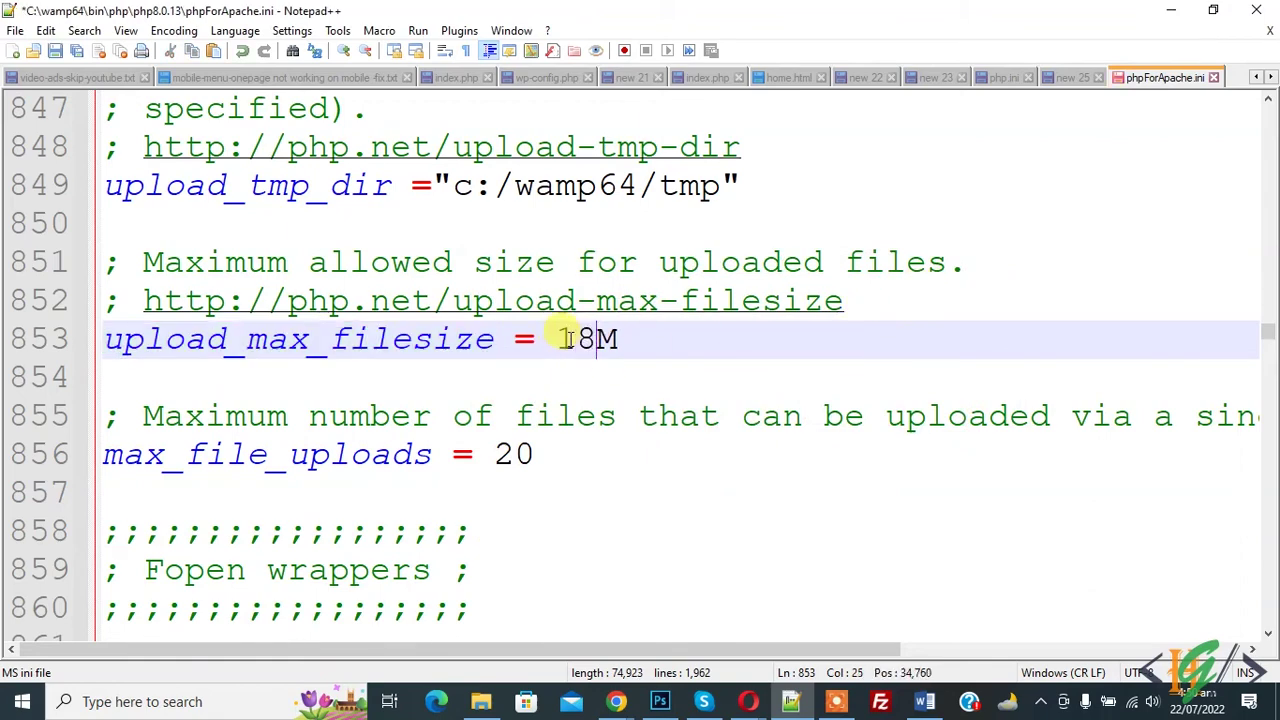
Copy post_max_size from the new 25 notes and search for it in phpForApache.ini.
{"action": "key", "text": "ctrl+Tab"}
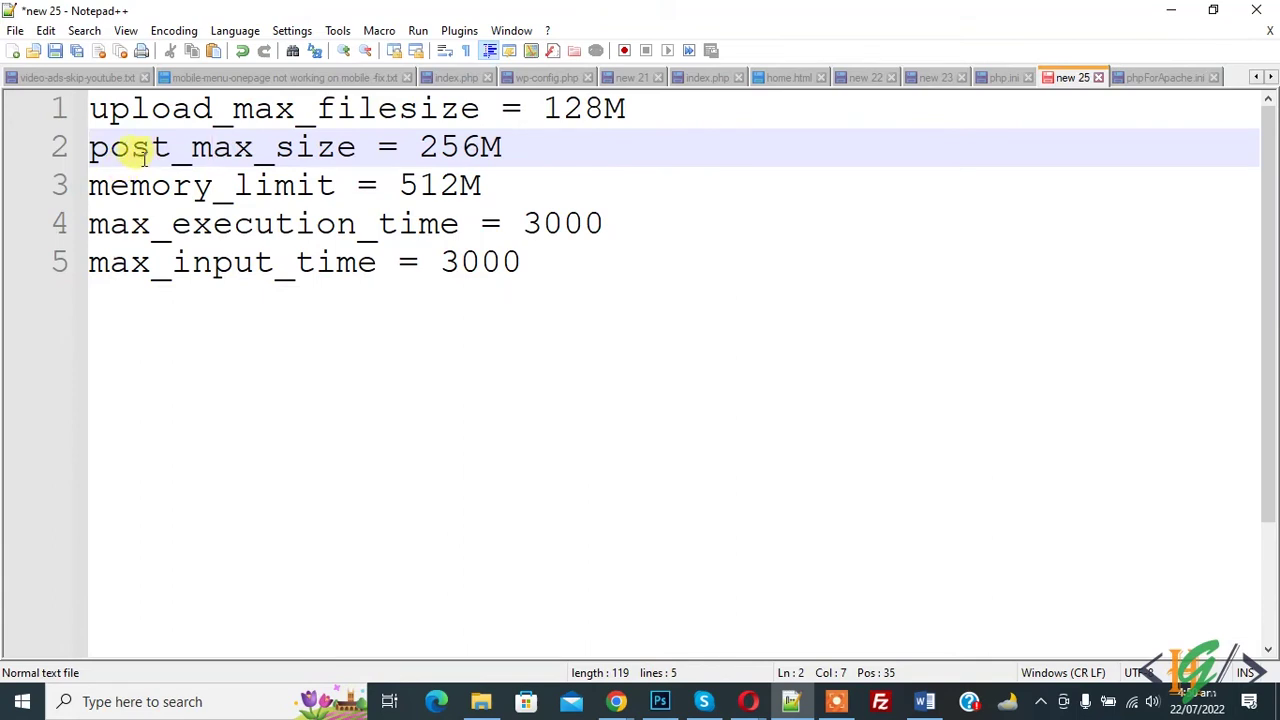
{"action": "left_click_drag", "start_coordinate": [90, 146], "coordinate": [352, 150]}
{"action": "key", "text": "ctrl+c"}
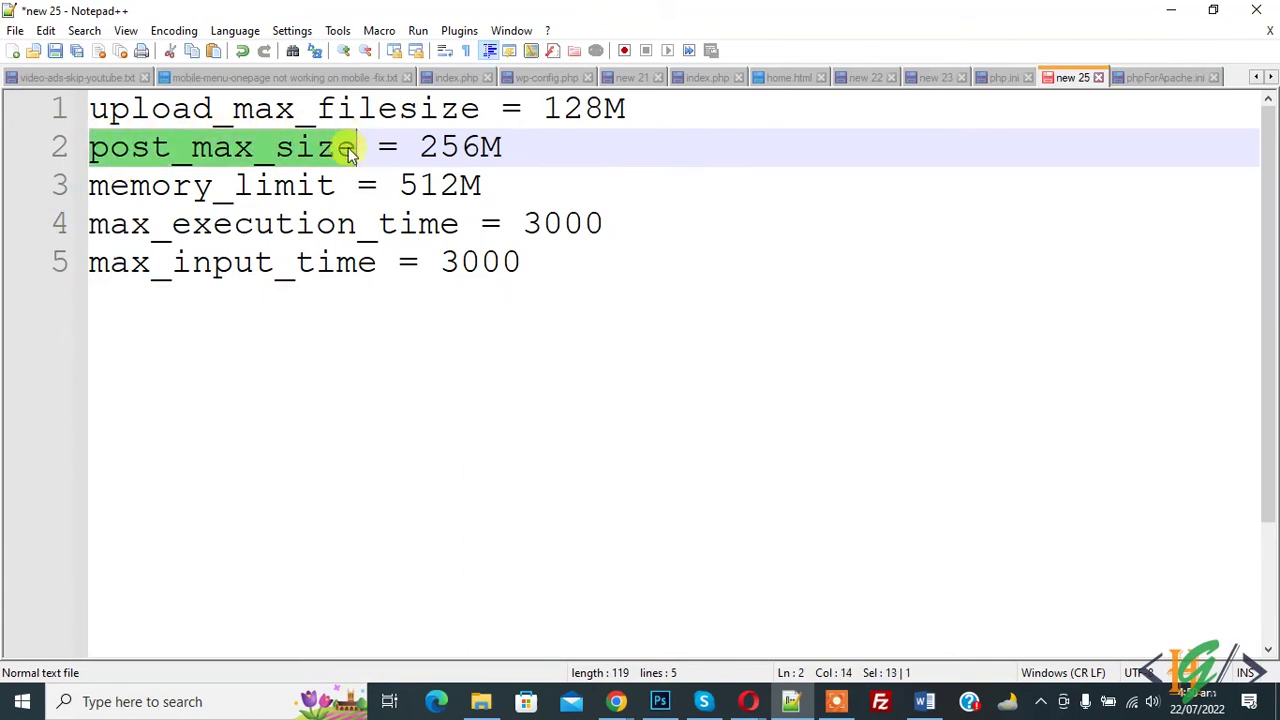
{"action": "left_click", "coordinate": [1134, 72]}
{"action": "left_click", "coordinate": [889, 234]}
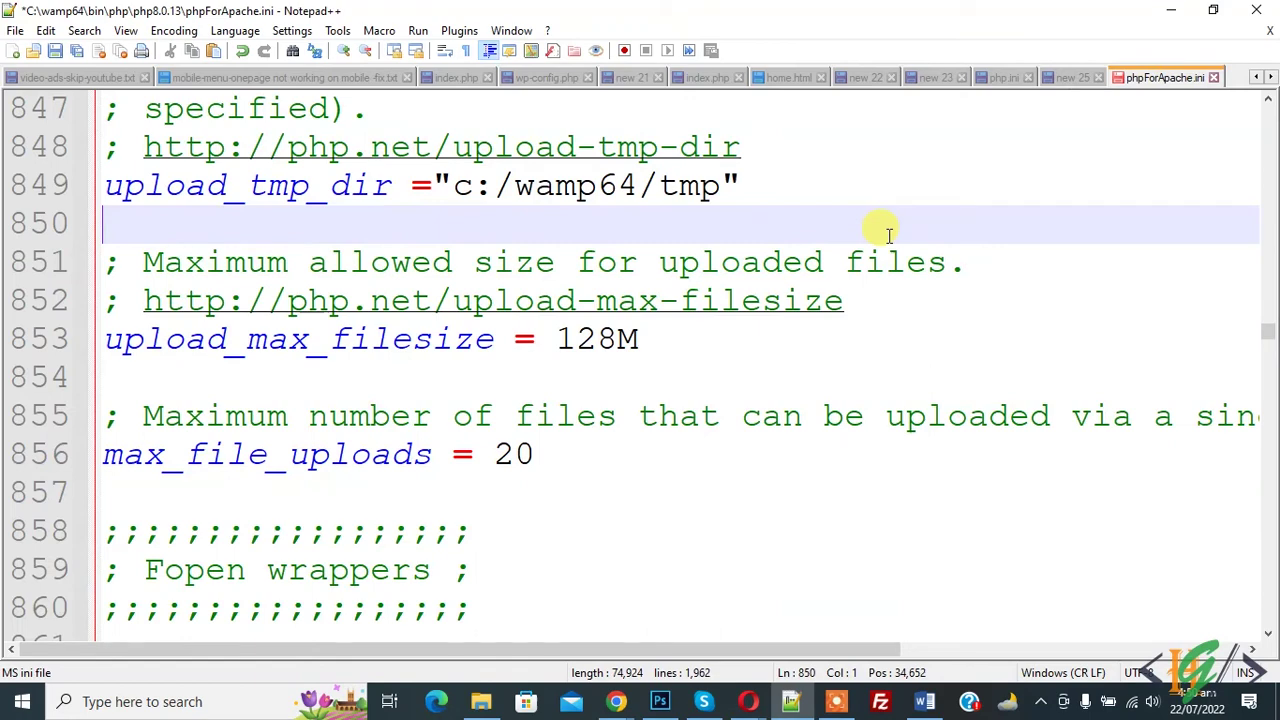
{"action": "key", "text": "ctrl+f"}
{"action": "key", "text": "ctrl+v"}
Set post_max_size on line 701 of phpForApache.ini from 8M to 256M.
{"action": "key", "text": "Return"}
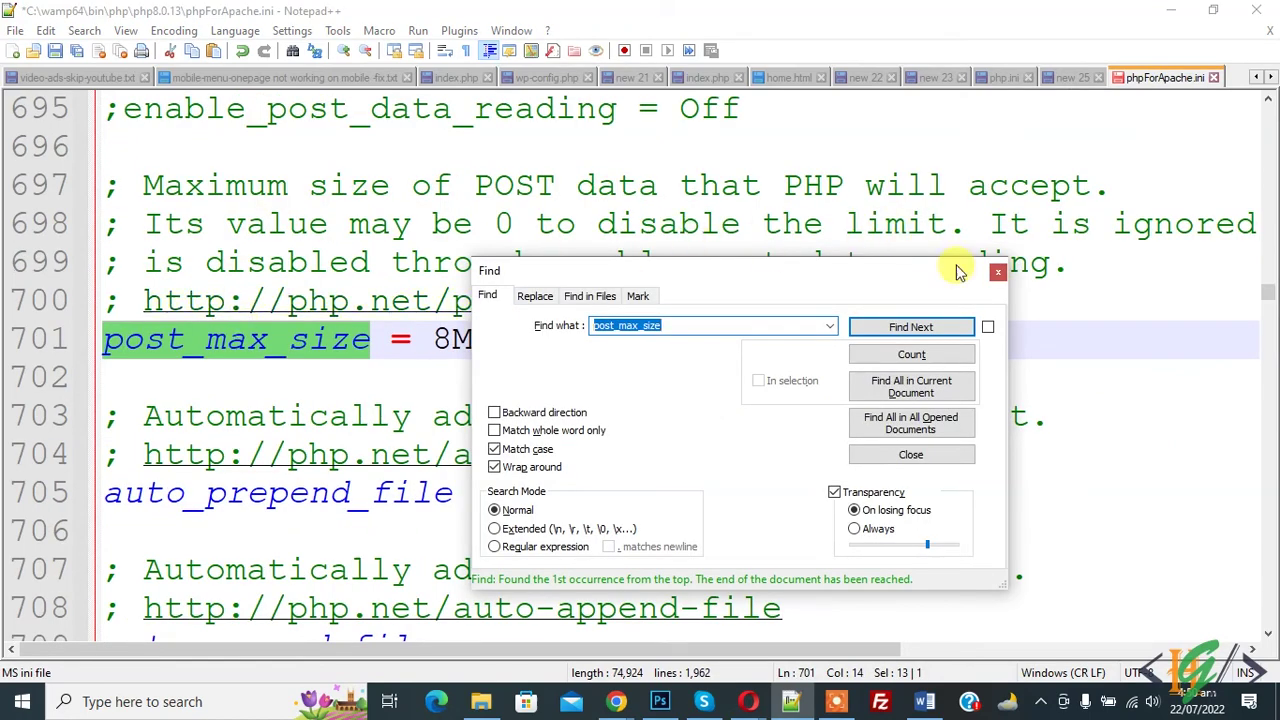
{"action": "left_click", "coordinate": [997, 272]}
{"action": "left_click_drag", "start_coordinate": [433, 339], "coordinate": [452, 339]}
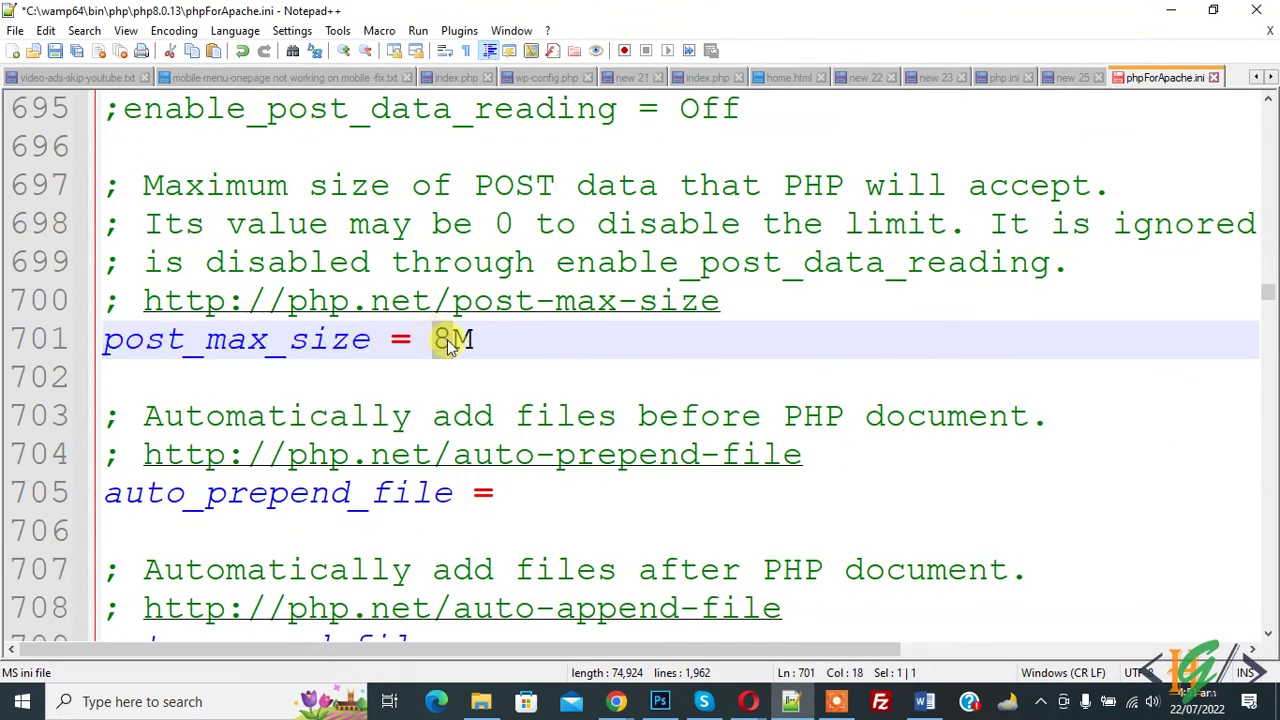
{"action": "type", "text": "256"}
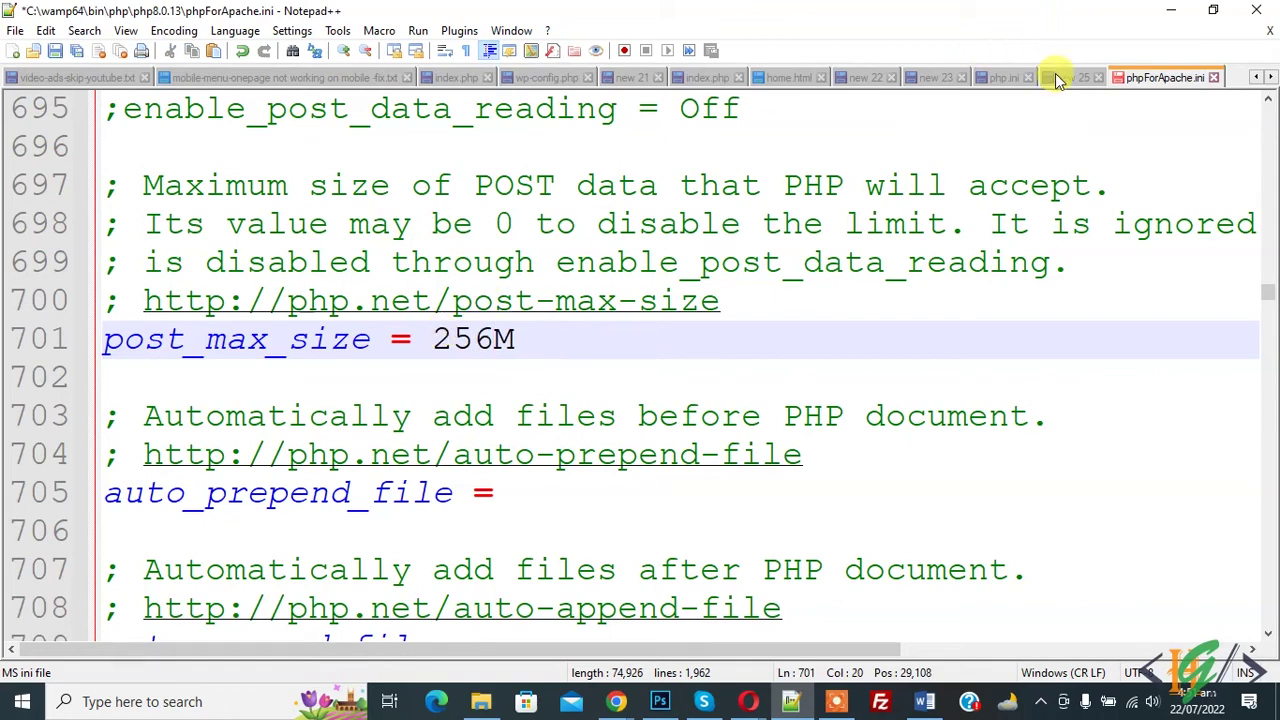
Find memory_limit in phpForApache.ini and change it from 128M to 512M.
{"action": "left_click", "coordinate": [1068, 77]}
{"action": "left_click_drag", "start_coordinate": [90, 185], "coordinate": [338, 185]}
{"action": "left_click", "coordinate": [1150, 80]}
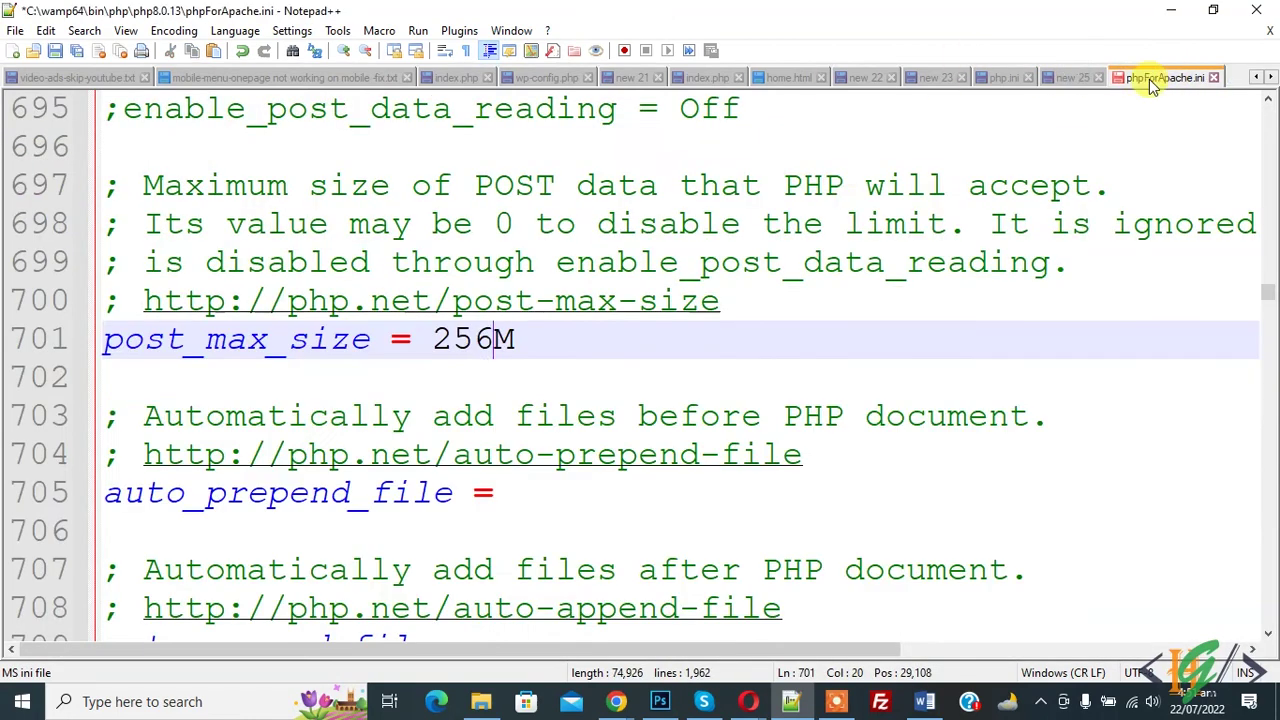
{"action": "left_click", "coordinate": [850, 222]}
{"action": "key", "text": "ctrl+f"}
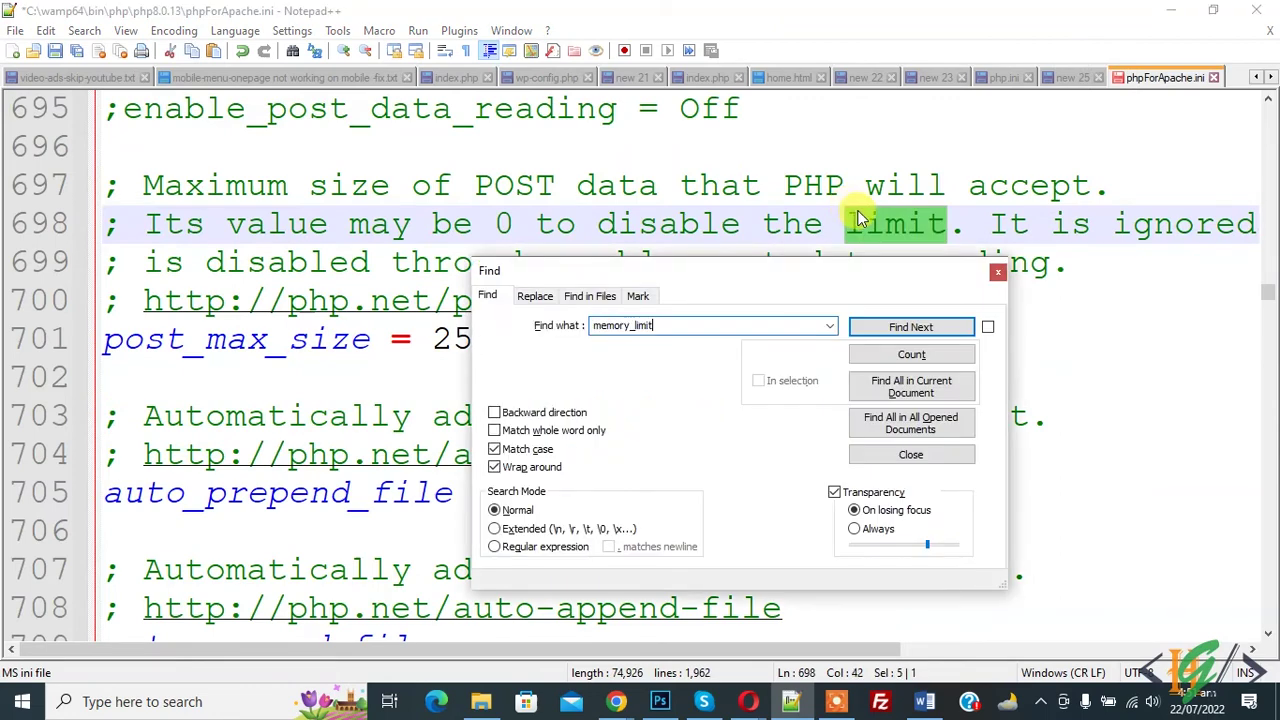
{"action": "key", "text": "Return"}
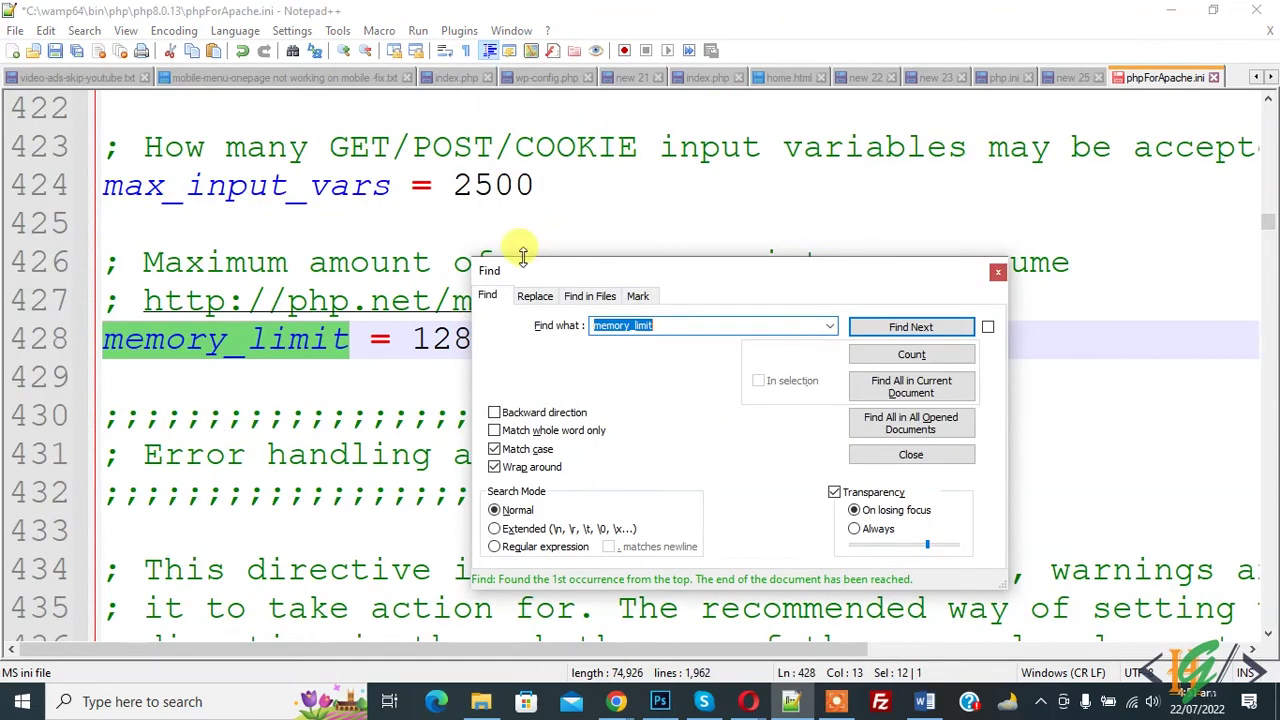
{"action": "left_click", "coordinate": [997, 272]}
{"action": "left_click_drag", "start_coordinate": [412, 338], "coordinate": [474, 338]}
{"action": "type", "text": "512"}
{"action": "left_click", "coordinate": [1065, 77]}
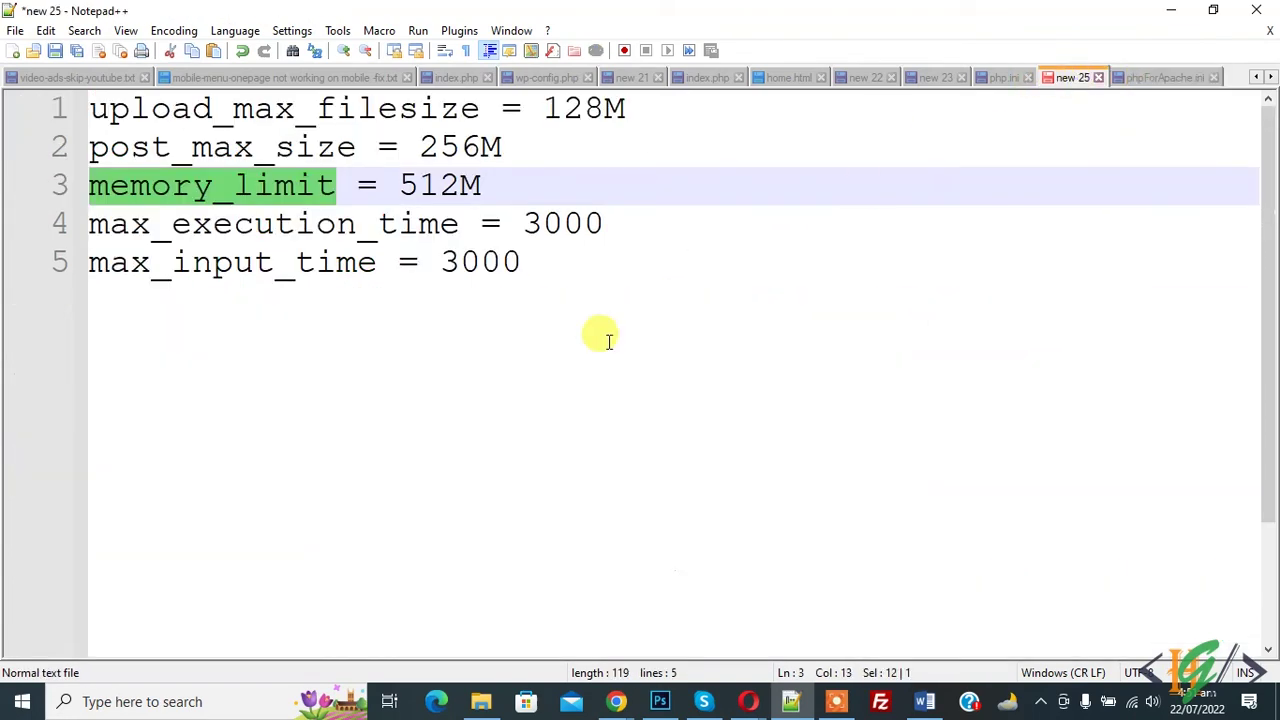
{"action": "left_click_drag", "start_coordinate": [89, 224], "coordinate": [478, 230]}
{"action": "key", "text": "ctrl+c"}
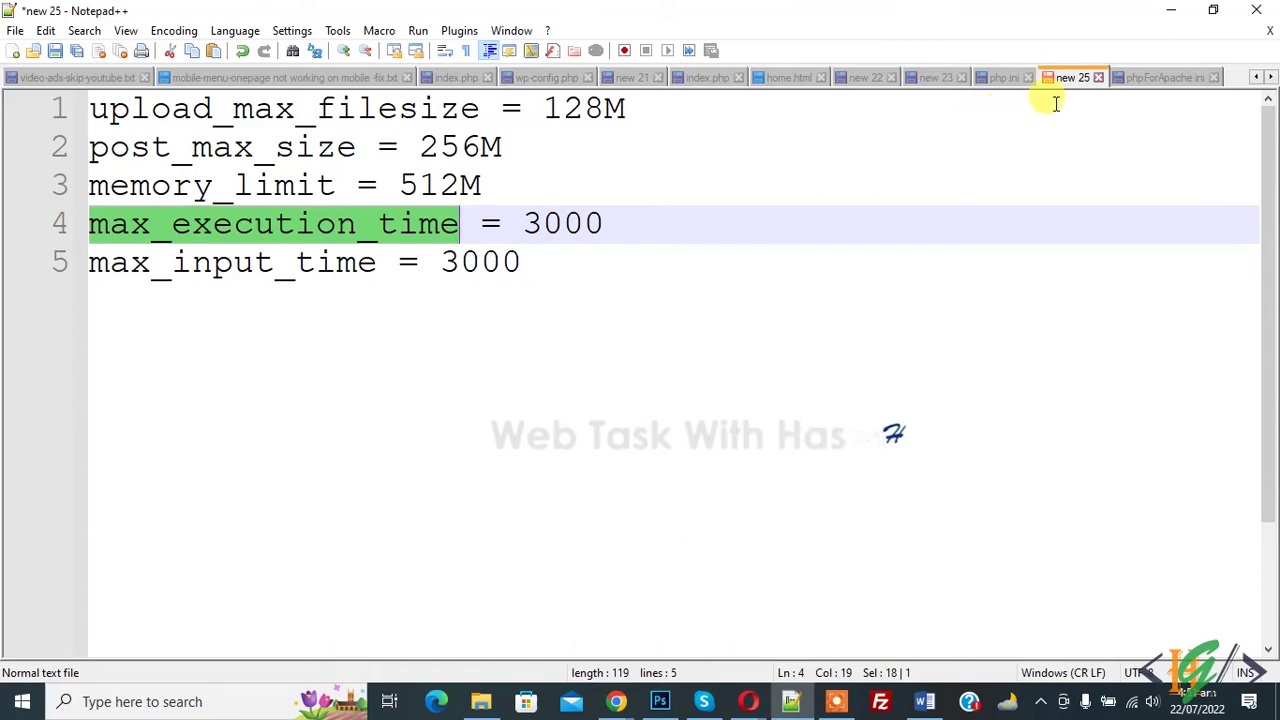
Find max_execution_time in phpForApache.ini and change its value from 120 to 3000.
{"action": "left_click", "coordinate": [1145, 84]}
{"action": "double_click", "coordinate": [580, 263]}
{"action": "key", "text": "ctrl+f"}
{"action": "key", "text": "ctrl+v"}
{"action": "left_click", "coordinate": [910, 326]}
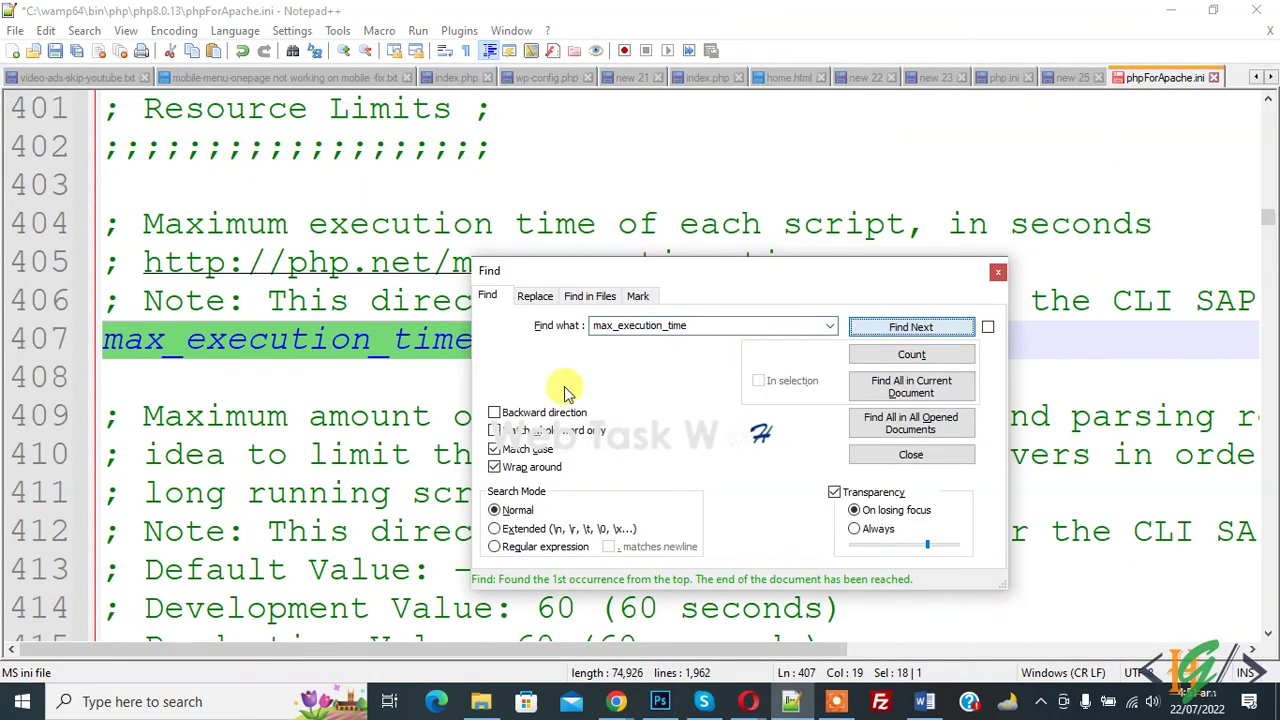
{"action": "left_click", "coordinate": [305, 338]}
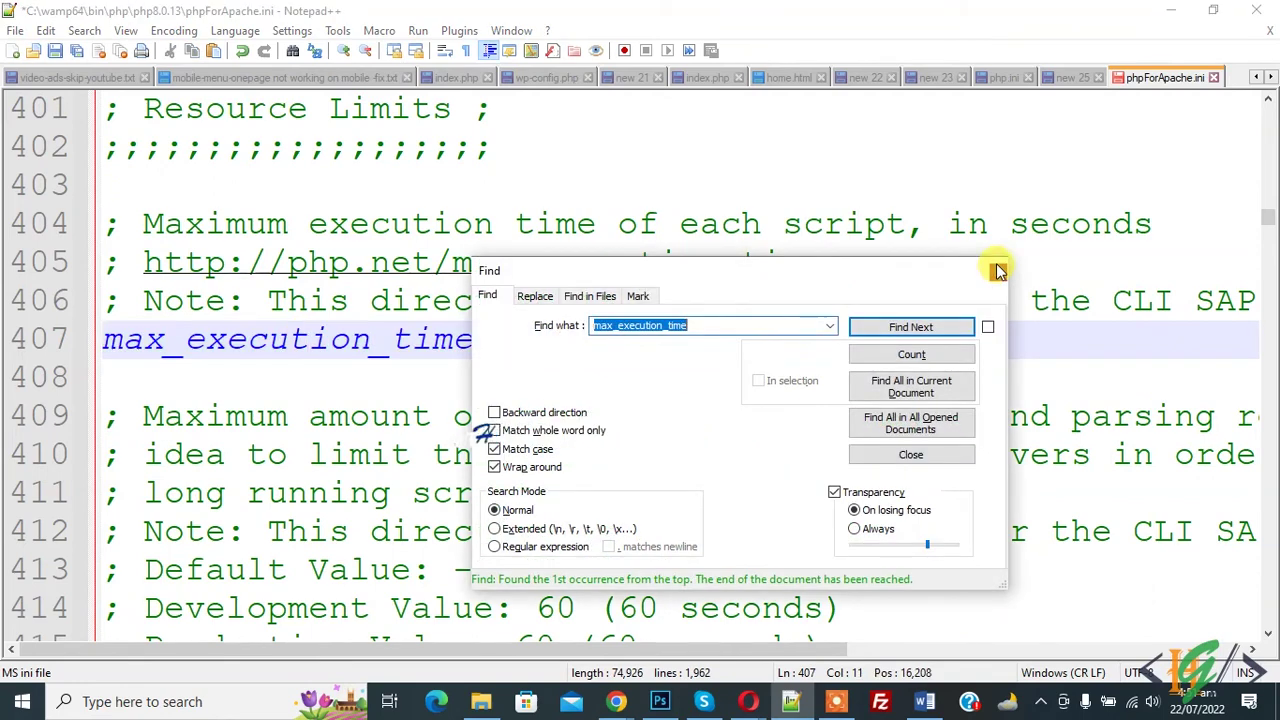
{"action": "left_click", "coordinate": [997, 270]}
{"action": "left_click_drag", "start_coordinate": [537, 338], "coordinate": [605, 340]}
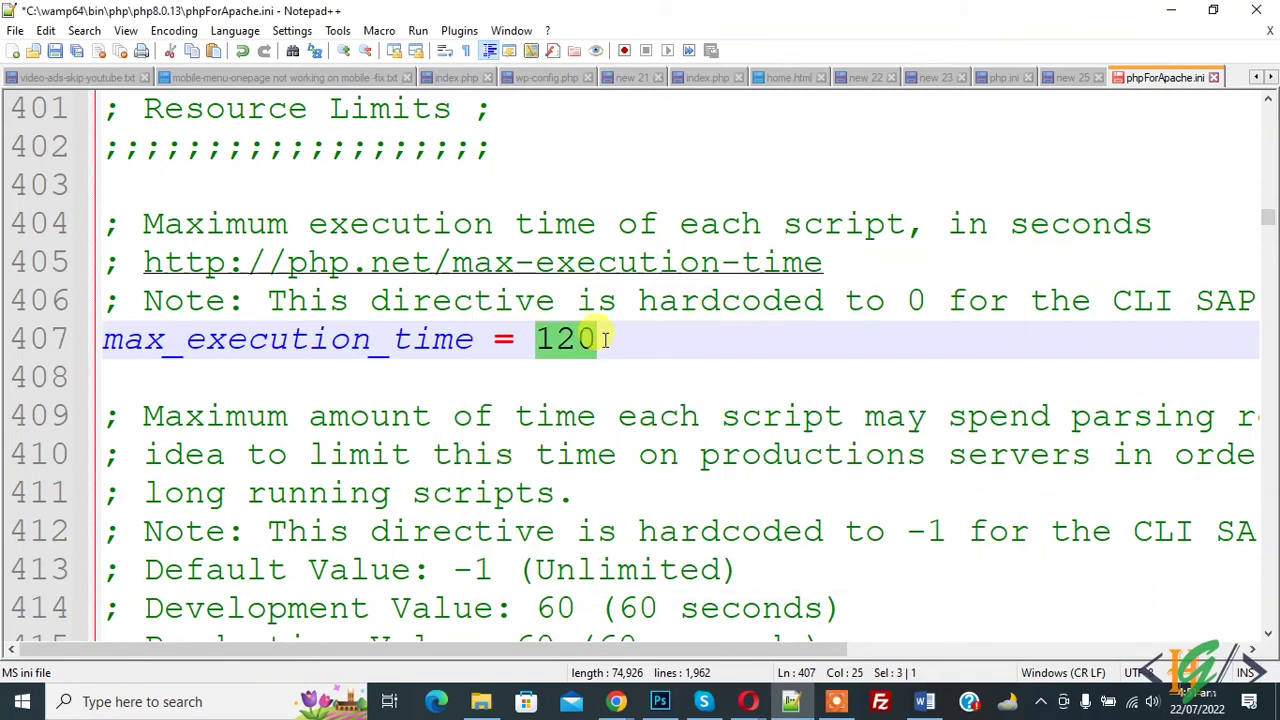
{"action": "type", "text": "3000"}
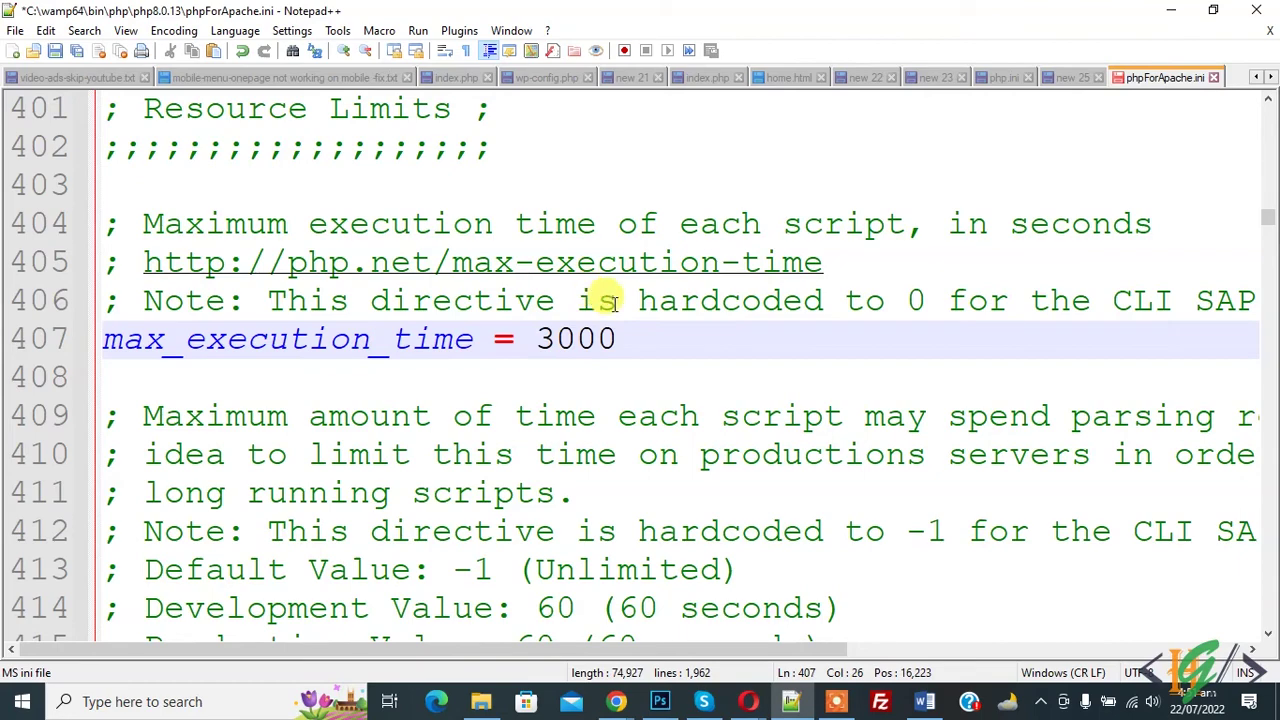
Copy max_input_time from the new 25 notes, find it in phpForApache.ini, and change 60 to 3000.
{"action": "left_click", "coordinate": [1070, 78]}
{"action": "left_click_drag", "start_coordinate": [91, 265], "coordinate": [375, 265]}
{"action": "key", "text": "ctrl+c"}
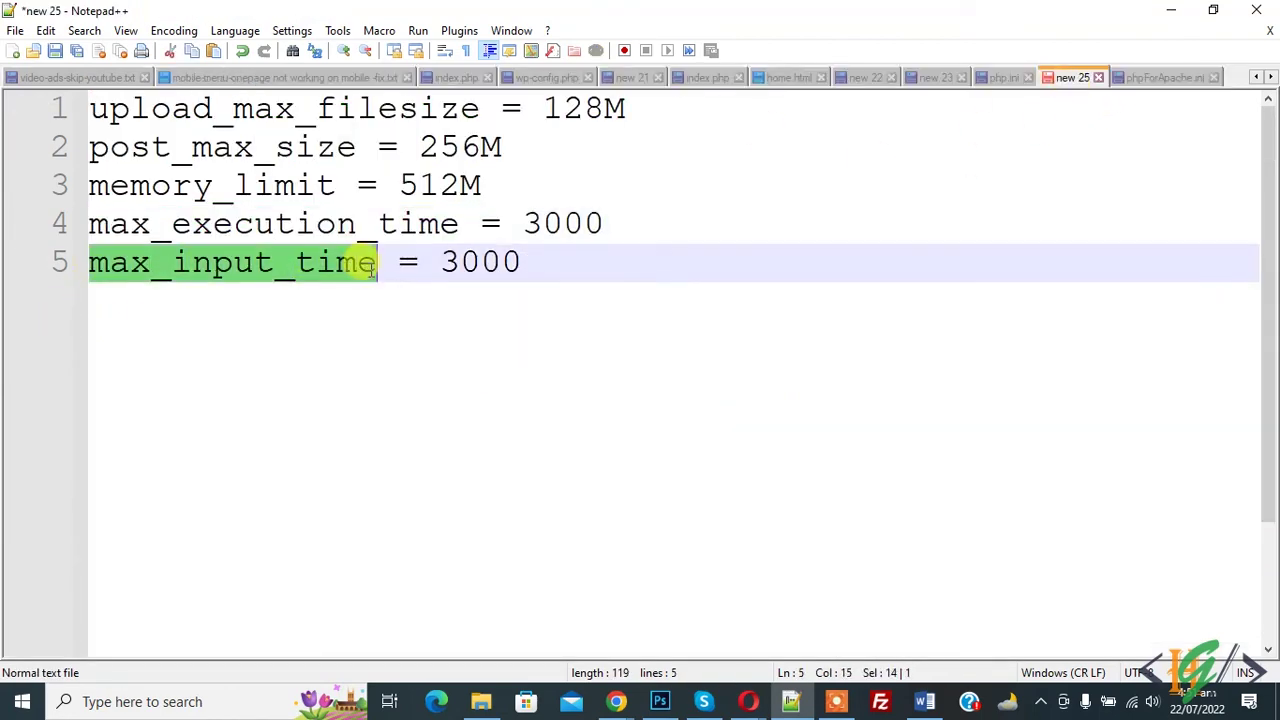
{"action": "left_click", "coordinate": [1165, 78]}
{"action": "key", "text": "ctrl+f"}
{"action": "key", "text": "ctrl+v"}
{"action": "left_click", "coordinate": [910, 327]}
{"action": "key", "text": "Escape"}
{"action": "left_click", "coordinate": [455, 338]}
{"action": "key", "text": "Delete"}
{"action": "key", "text": "Delete"}
{"action": "key", "text": "Delete"}
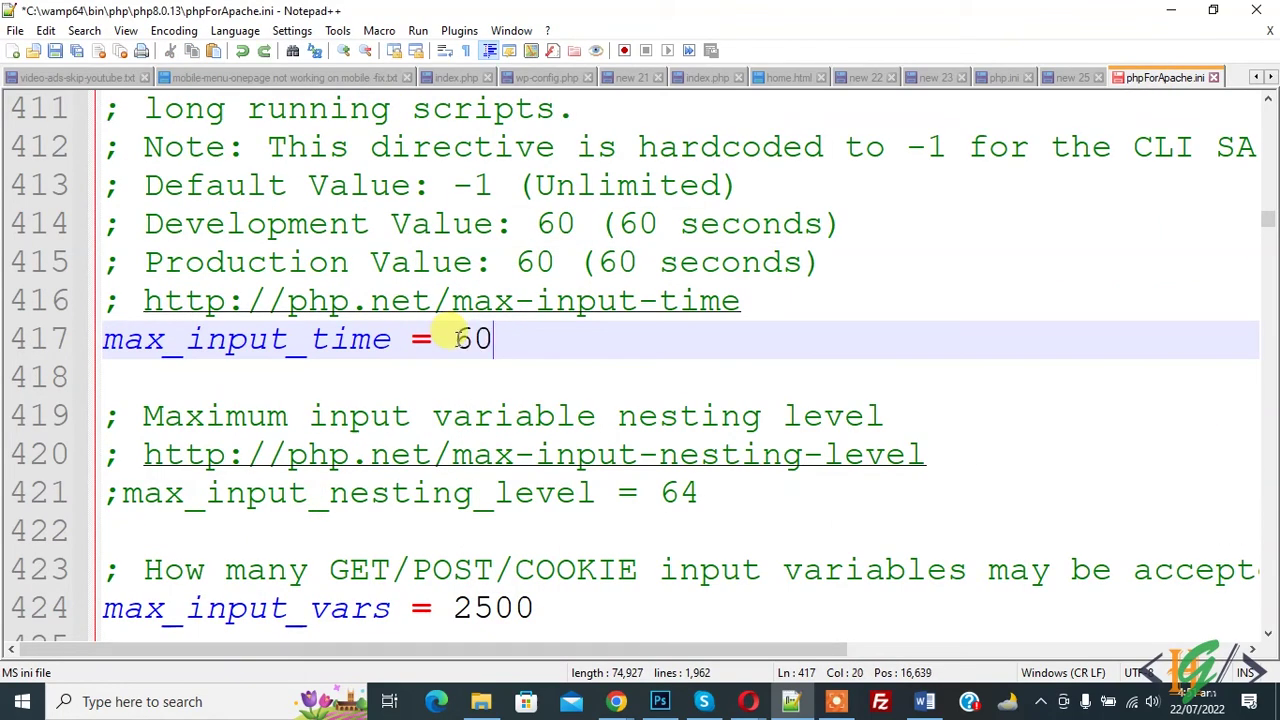
{"action": "double_click", "coordinate": [466, 338]}
{"action": "type", "text": "3000"}
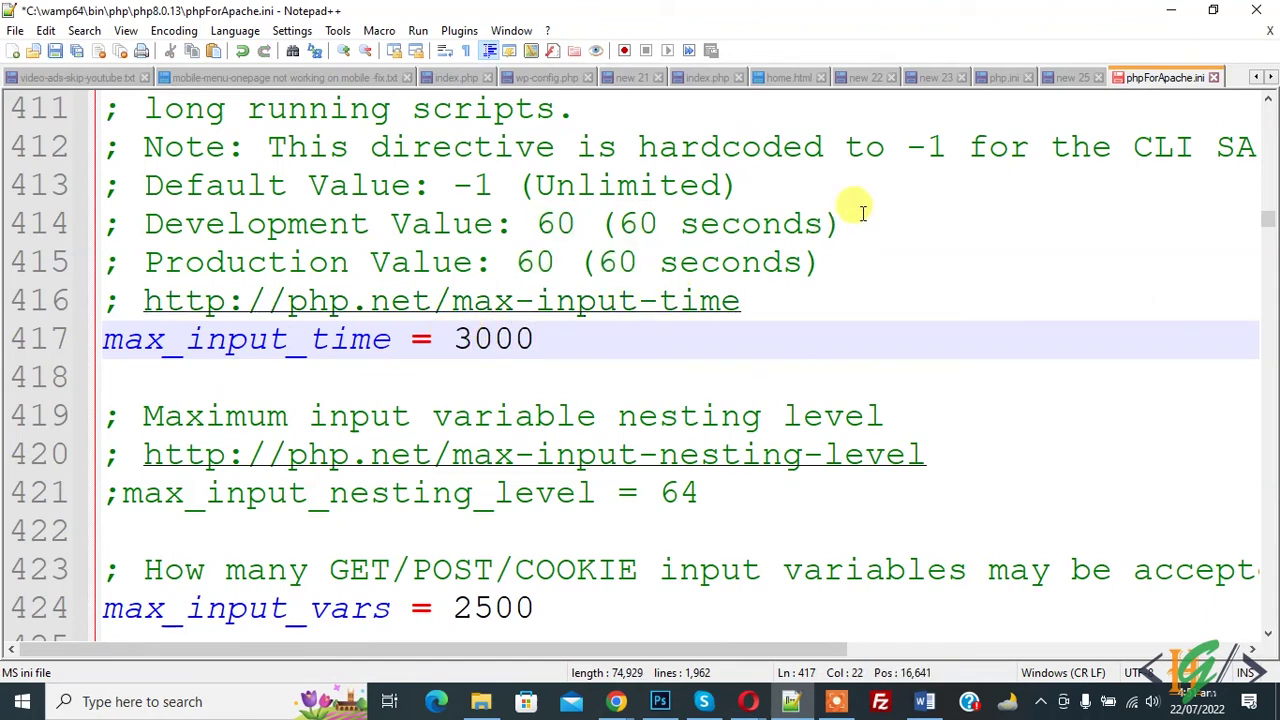
{"action": "left_click", "coordinate": [1065, 80]}
Choose Restart All Services from the WampServer tray menu, then Alt+Tab back to Chrome.
{"action": "left_click_drag", "start_coordinate": [520, 262], "coordinate": [107, 110]}
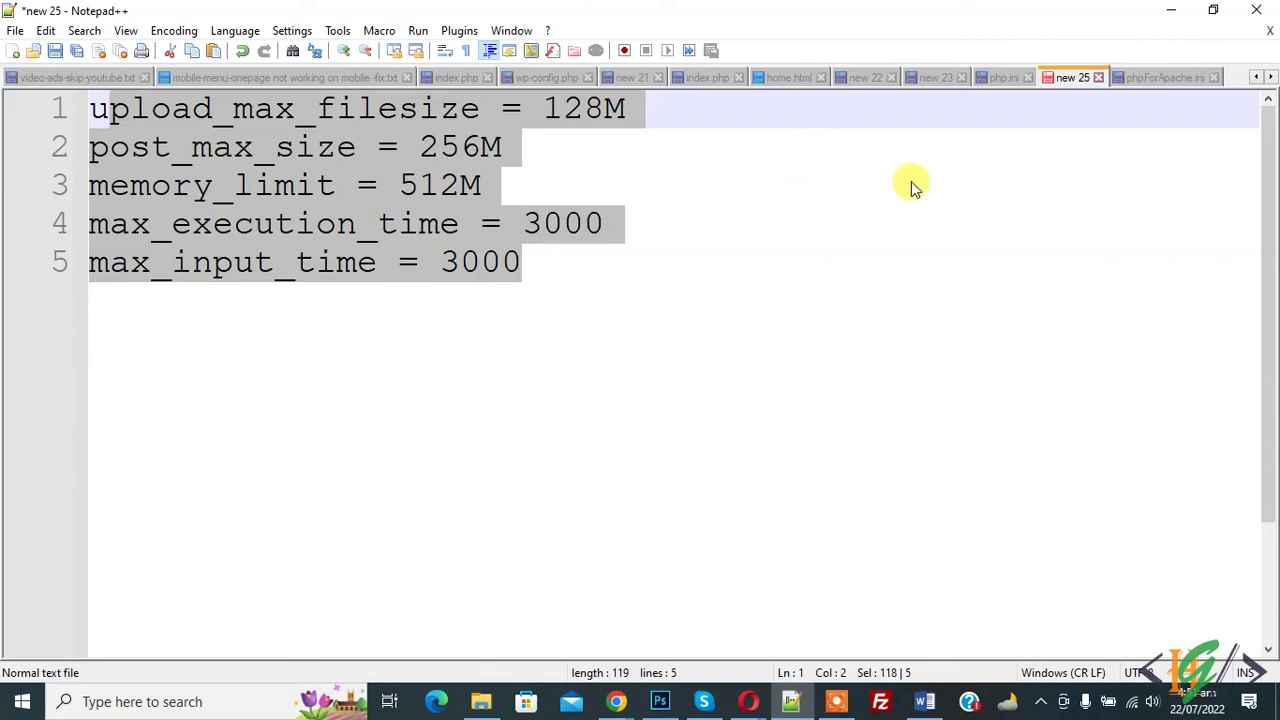
{"action": "left_click", "coordinate": [836, 490]}
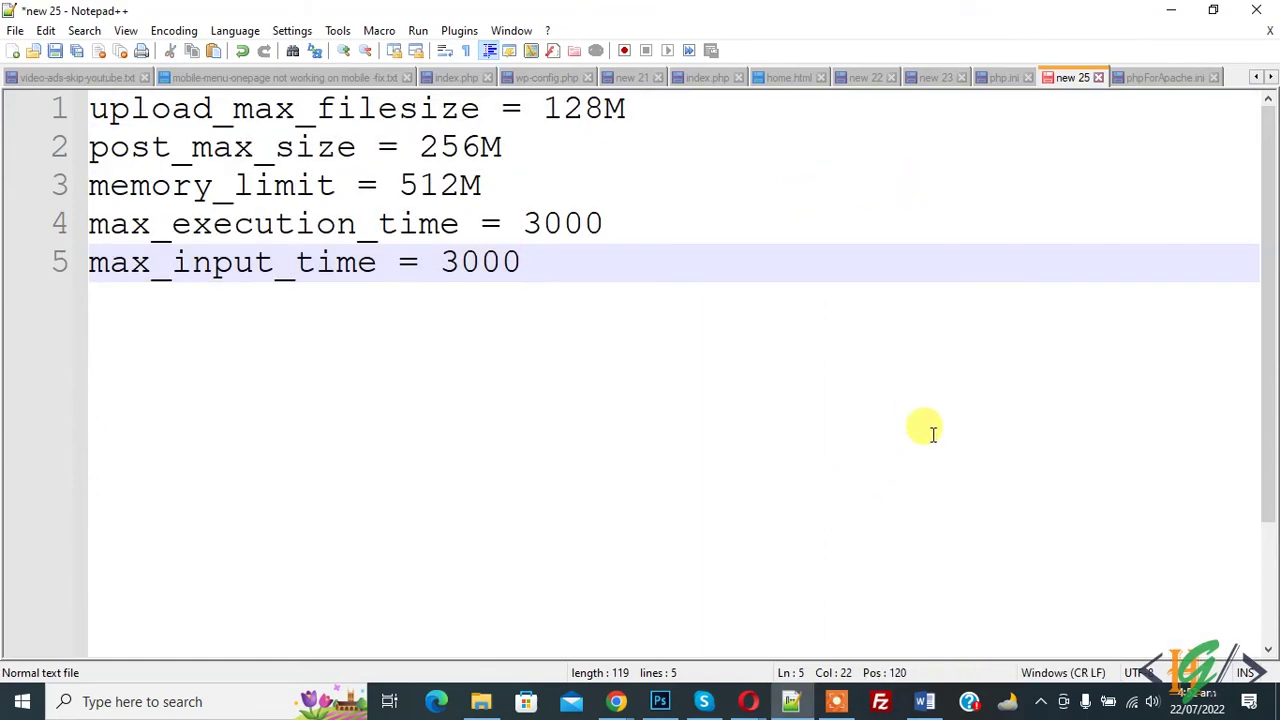
{"action": "left_click", "coordinate": [1040, 701]}
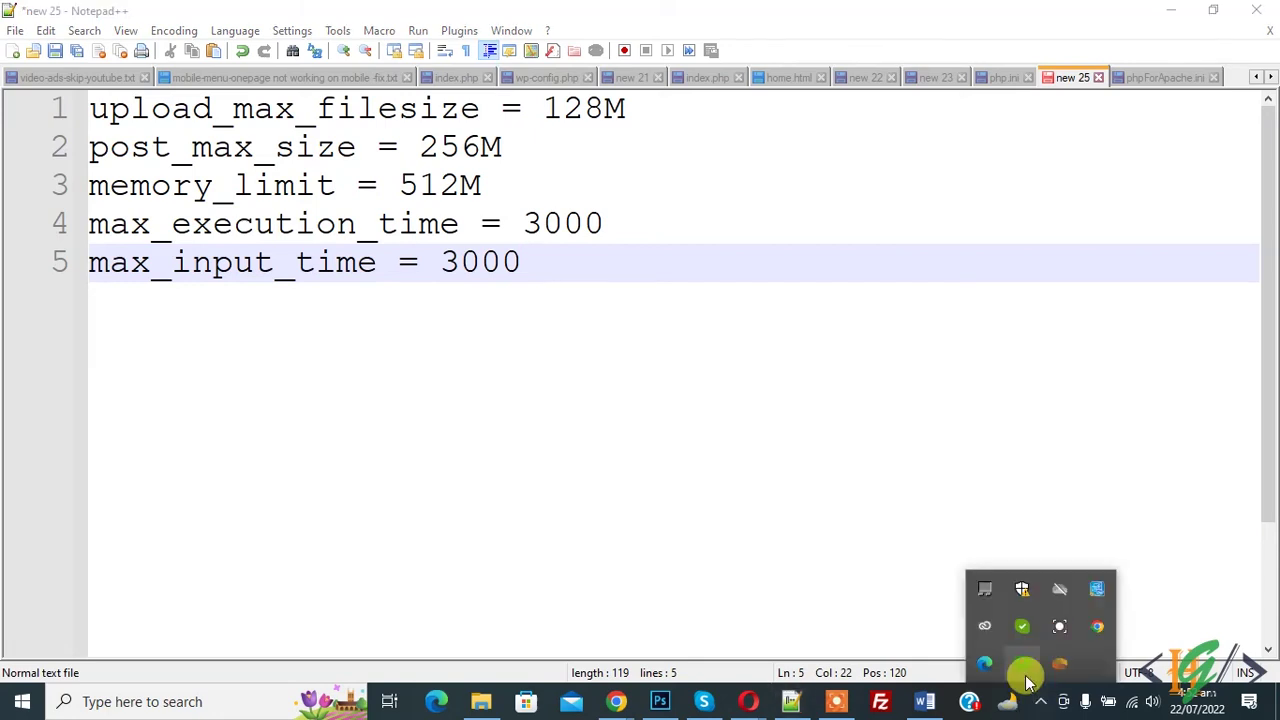
{"action": "left_click", "coordinate": [1022, 665]}
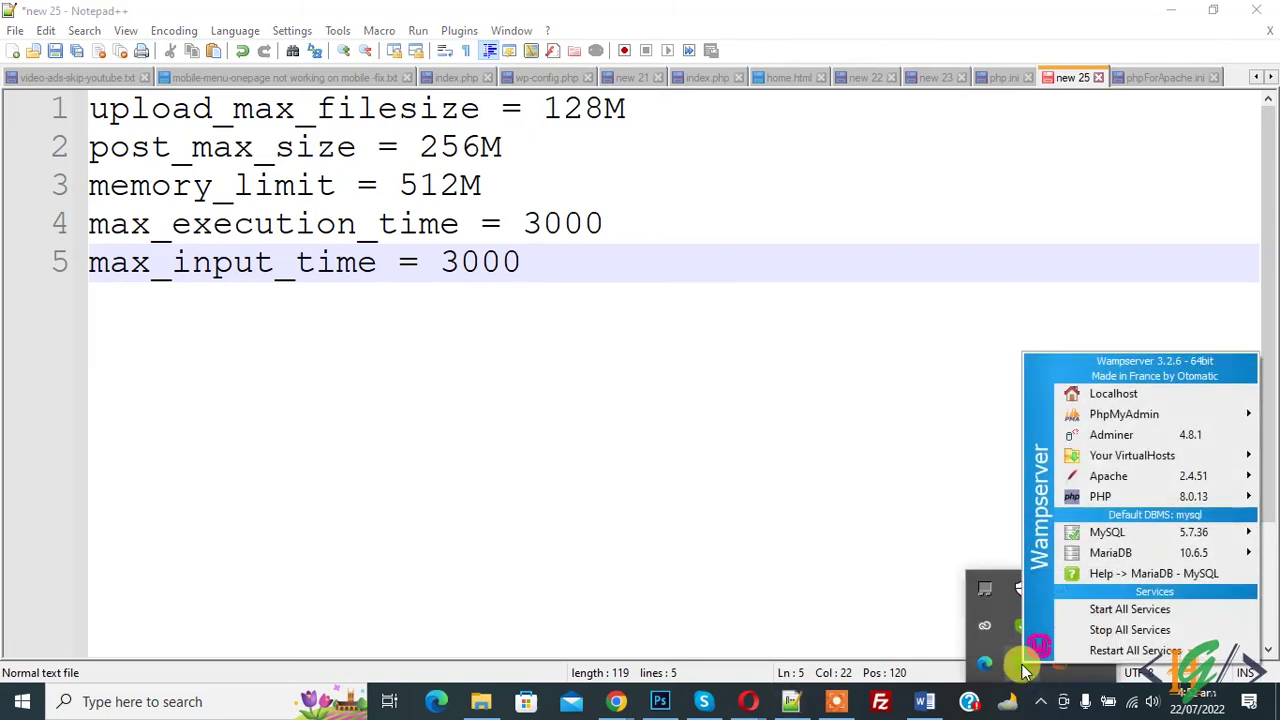
{"action": "left_click", "coordinate": [1130, 650]}
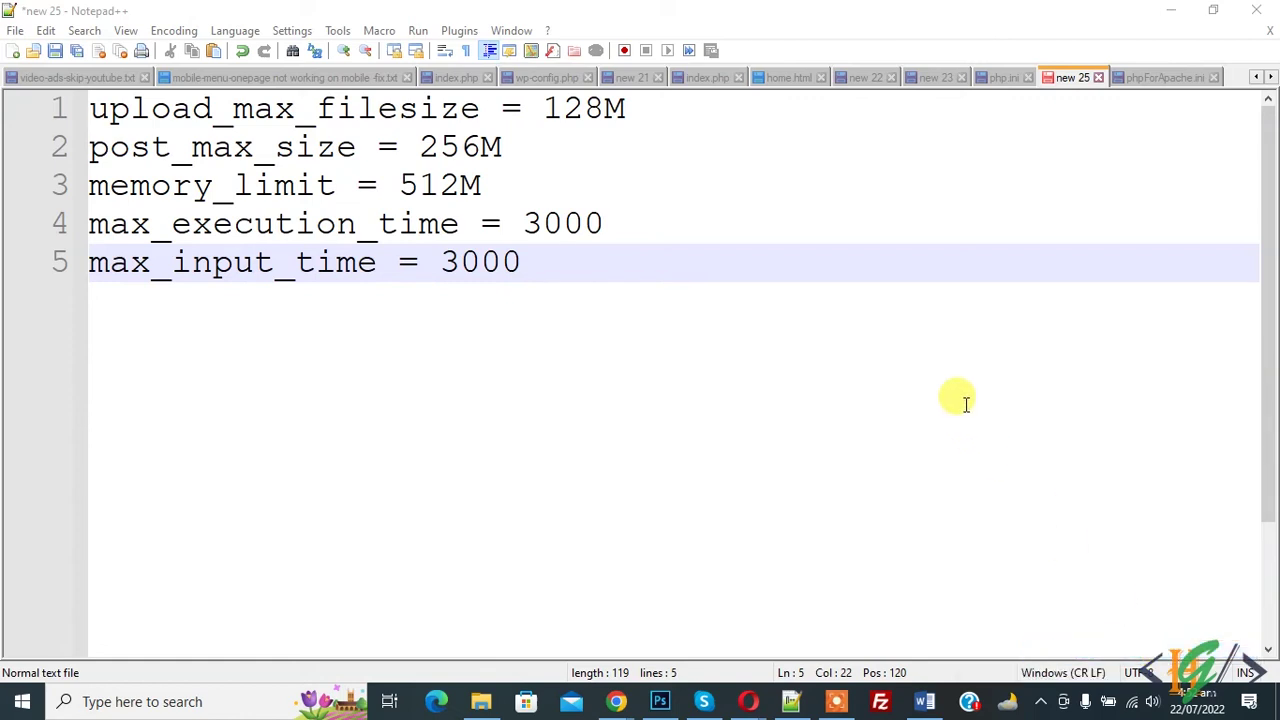
{"action": "left_click", "coordinate": [1040, 701]}
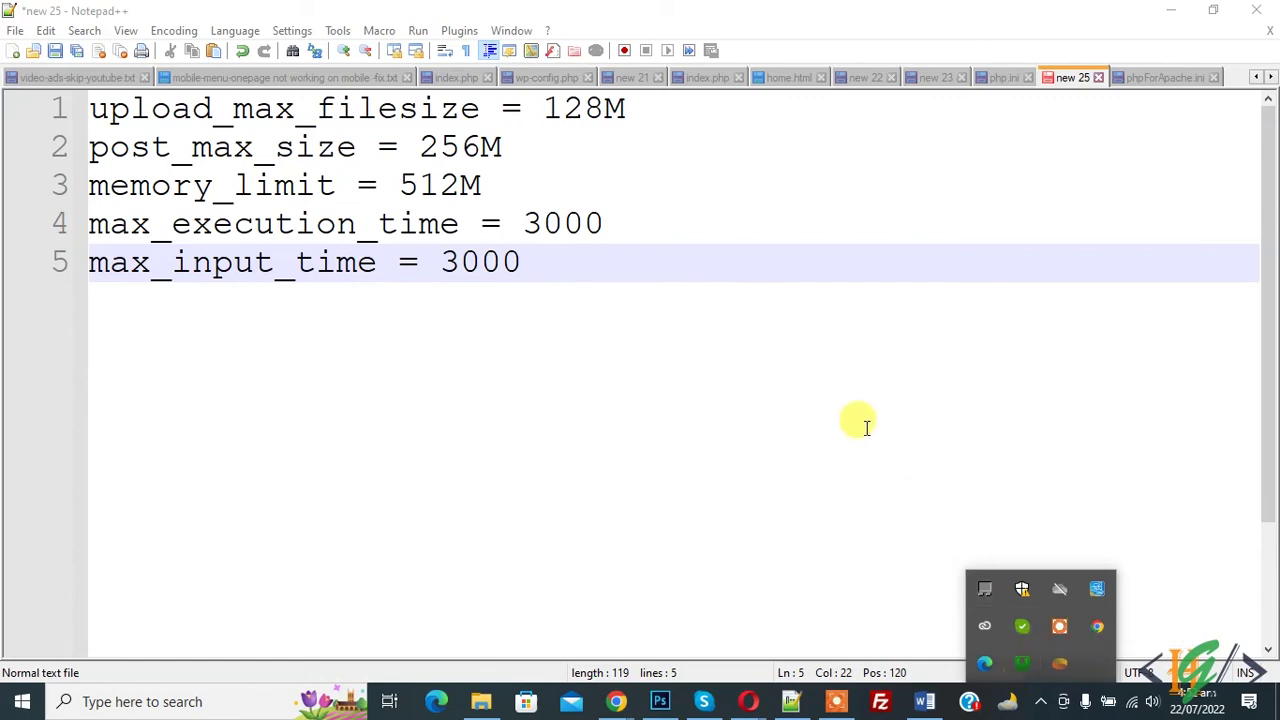
{"action": "left_click", "coordinate": [834, 380]}
{"action": "key", "text": "alt+Tab"}
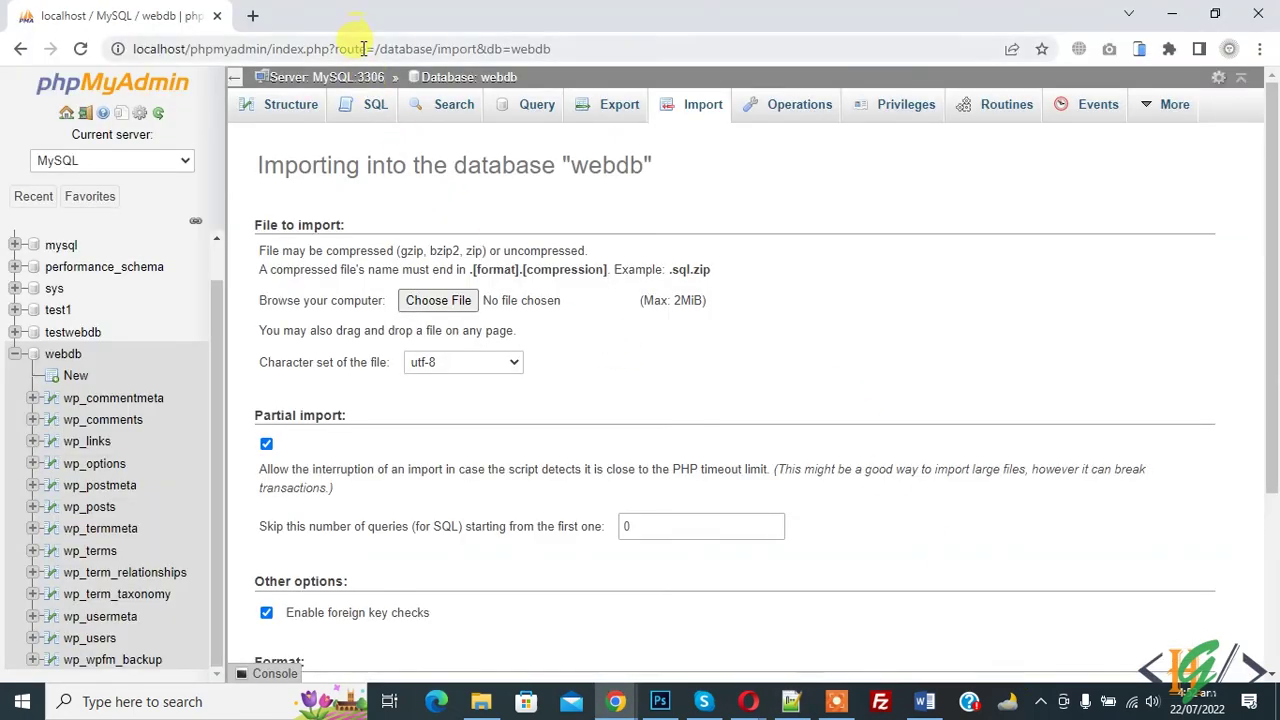
Load localhost and open phpMyAdmin from the WampServer homepage.
{"action": "left_click", "coordinate": [351, 48]}
{"action": "type", "text": "loca"}
{"action": "key", "text": "BackSpace"}
{"action": "type", "text": "calh"}
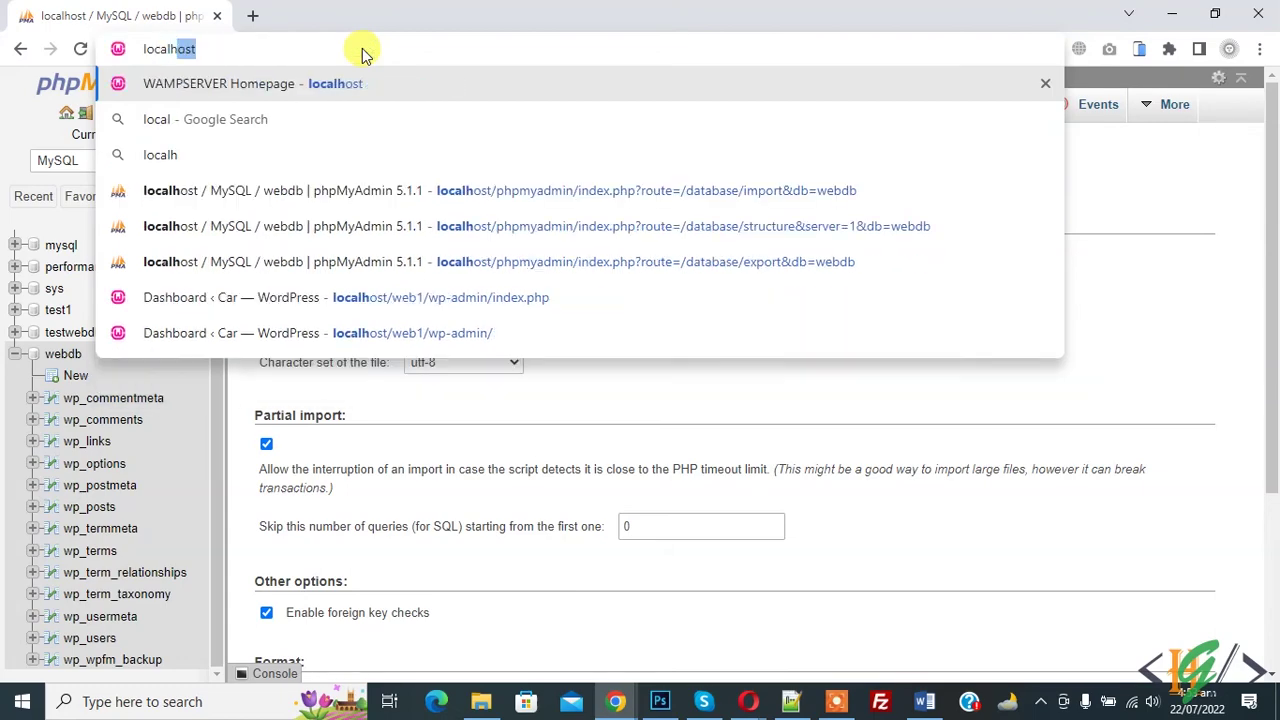
{"action": "key", "text": "Return"}
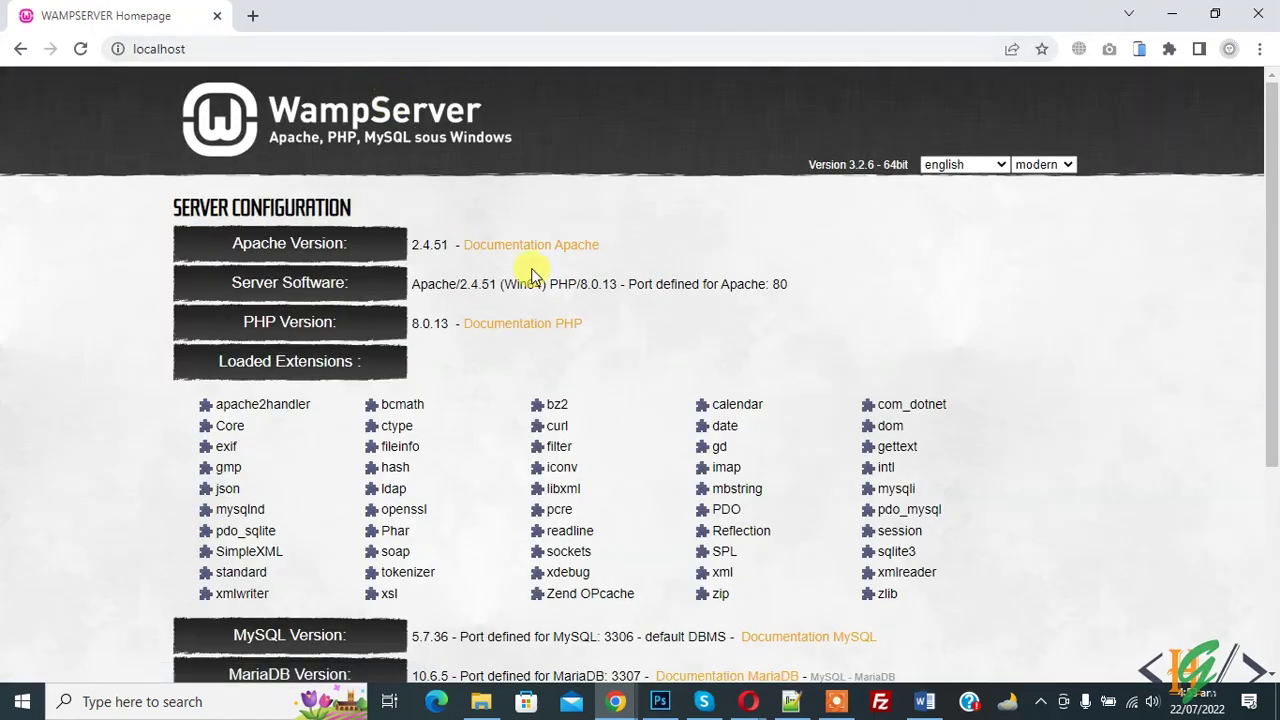
{"action": "scroll", "coordinate": [558, 292], "scroll_direction": "down", "scroll_amount": 3}
{"action": "left_click", "coordinate": [720, 474]}
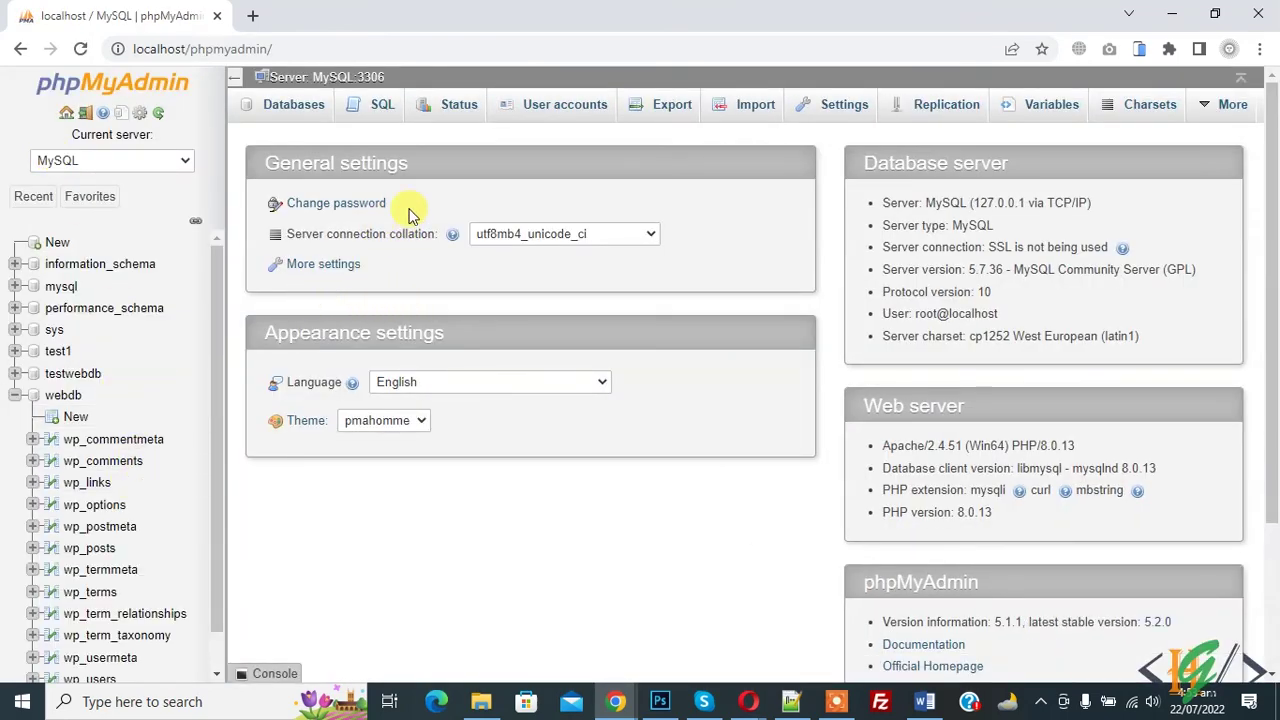
Open the server Import tab, zoom in, and highlight the Max: 128MiB upload limit.
{"action": "left_click", "coordinate": [755, 103]}
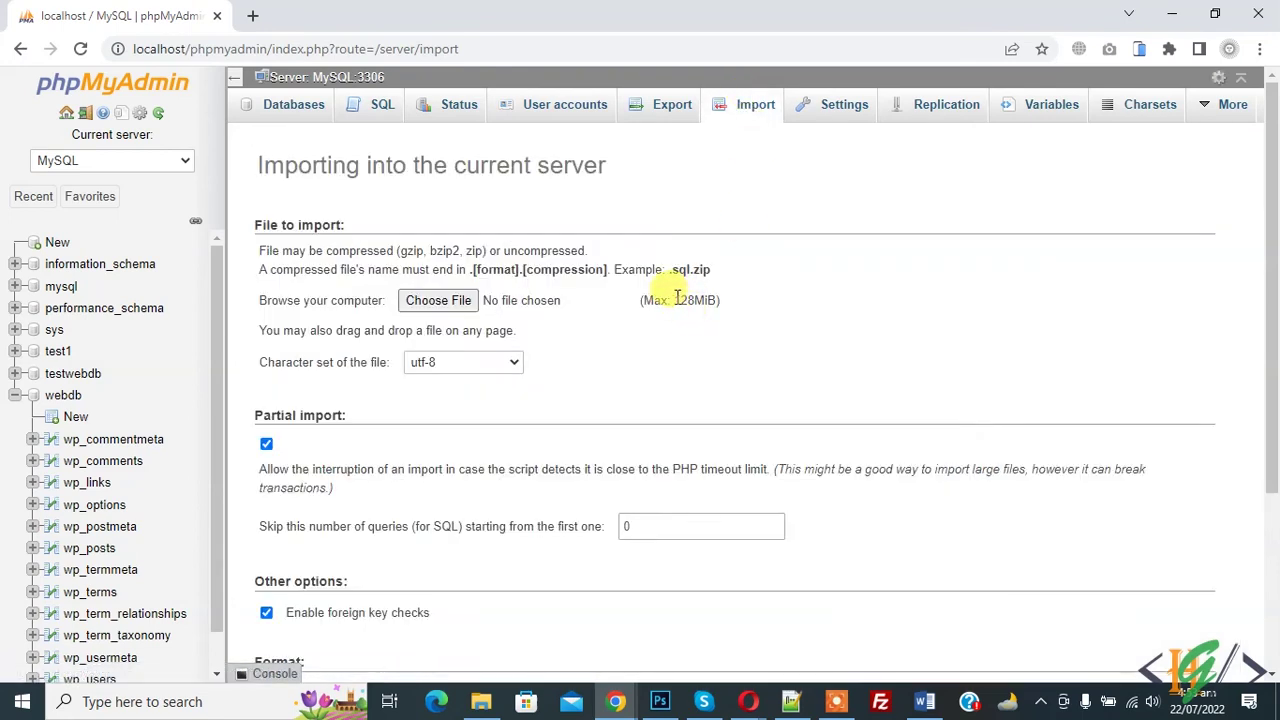
{"action": "left_click_drag", "start_coordinate": [676, 300], "coordinate": [669, 304]}
{"action": "key", "text": "ctrl+plus"}
{"action": "key", "text": "ctrl+plus"}
{"action": "key", "text": "ctrl+plus"}
{"action": "key", "text": "ctrl+plus"}
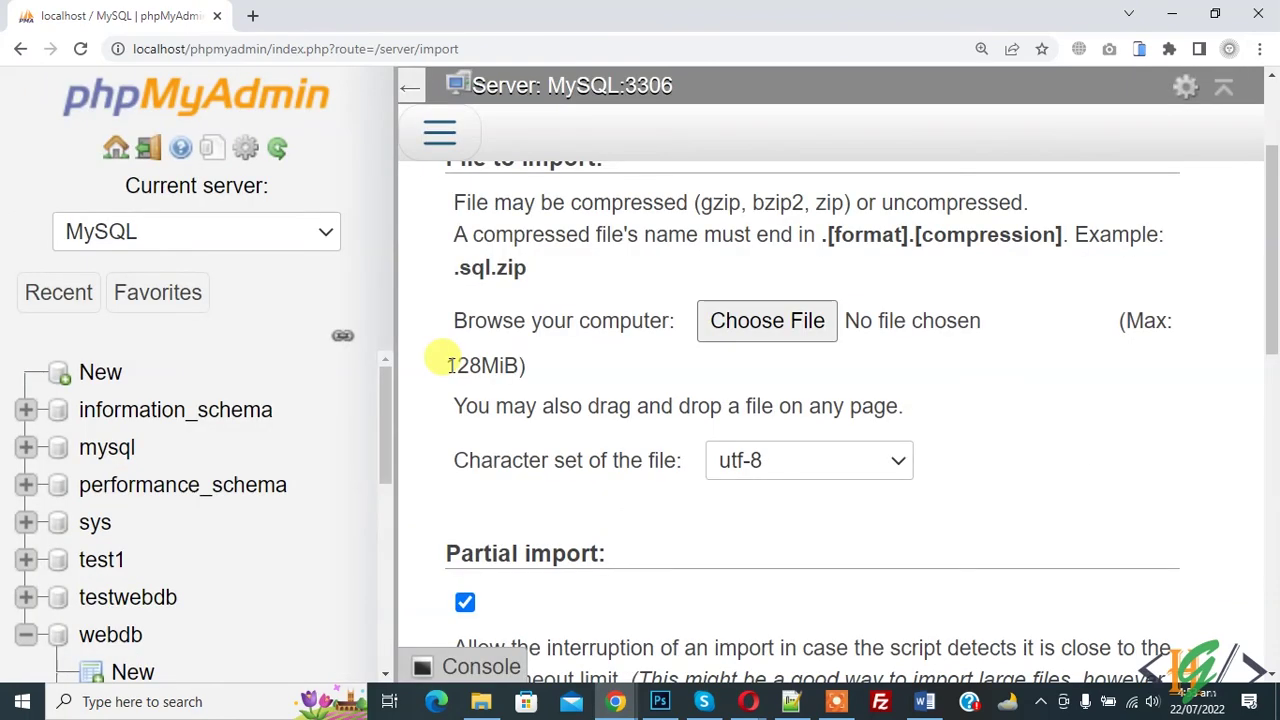
{"action": "left_click_drag", "start_coordinate": [447, 365], "coordinate": [507, 363]}
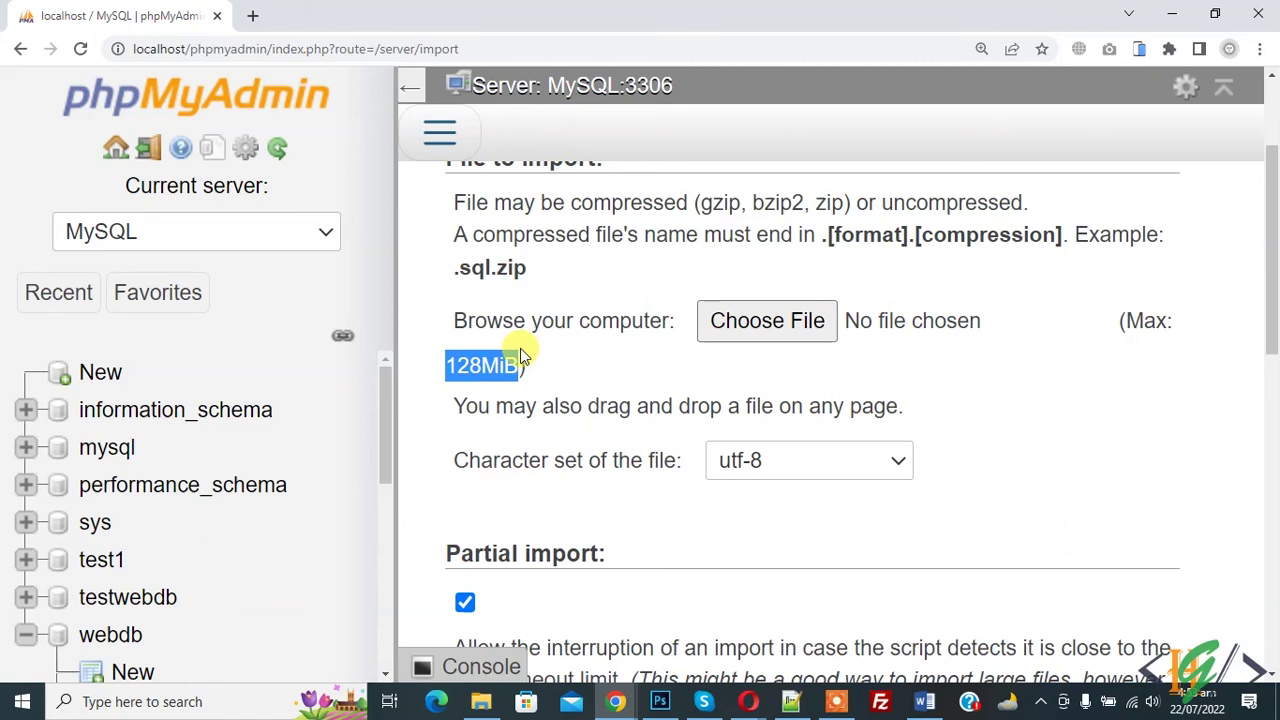
Back in Notepad++, review the php.ini, new 25 notes, and phpForApache.ini tabs.
{"action": "left_click", "coordinate": [805, 704]}
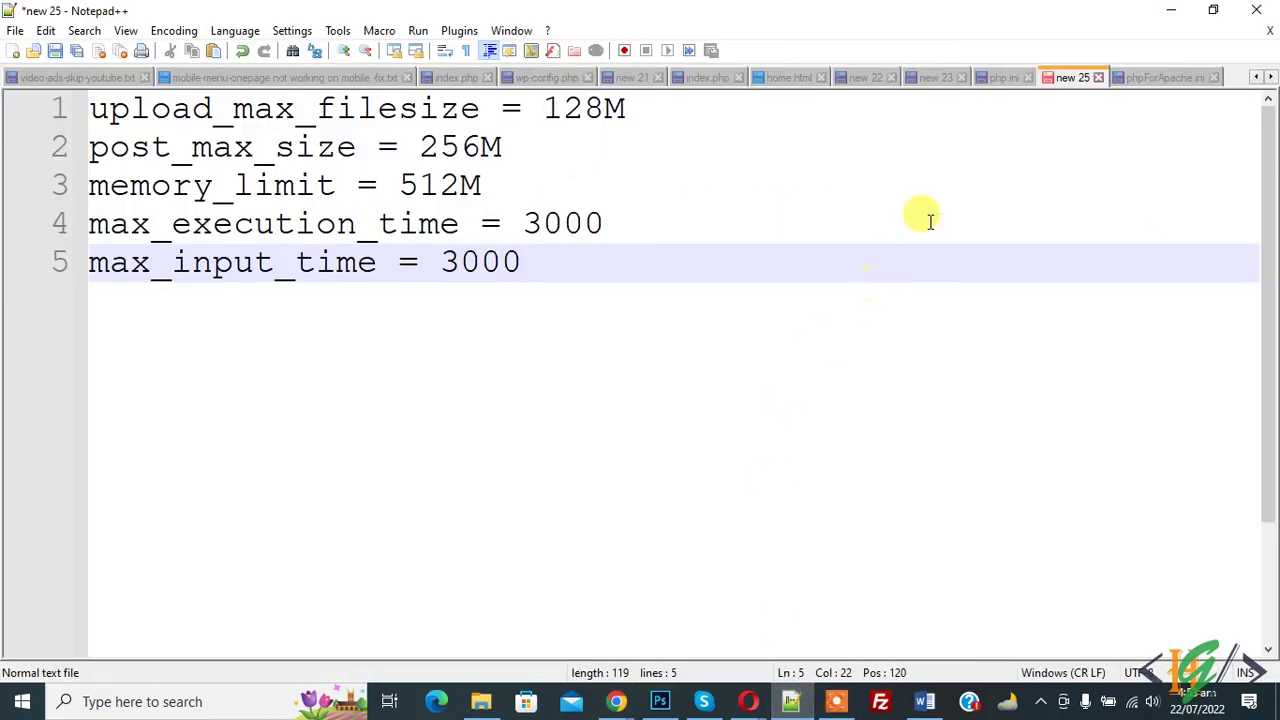
{"action": "left_click", "coordinate": [998, 79]}
{"action": "left_click", "coordinate": [612, 265]}
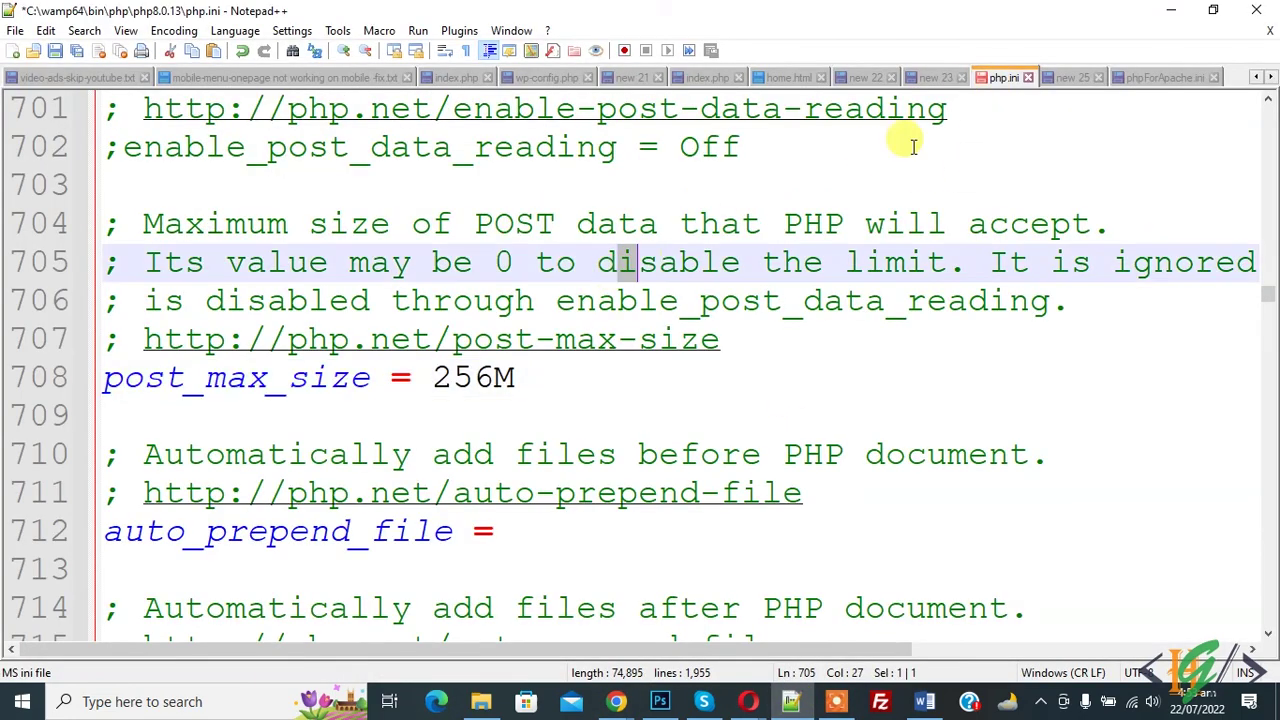
{"action": "left_click", "coordinate": [1055, 78]}
{"action": "left_click_drag", "start_coordinate": [623, 349], "coordinate": [40, 132]}
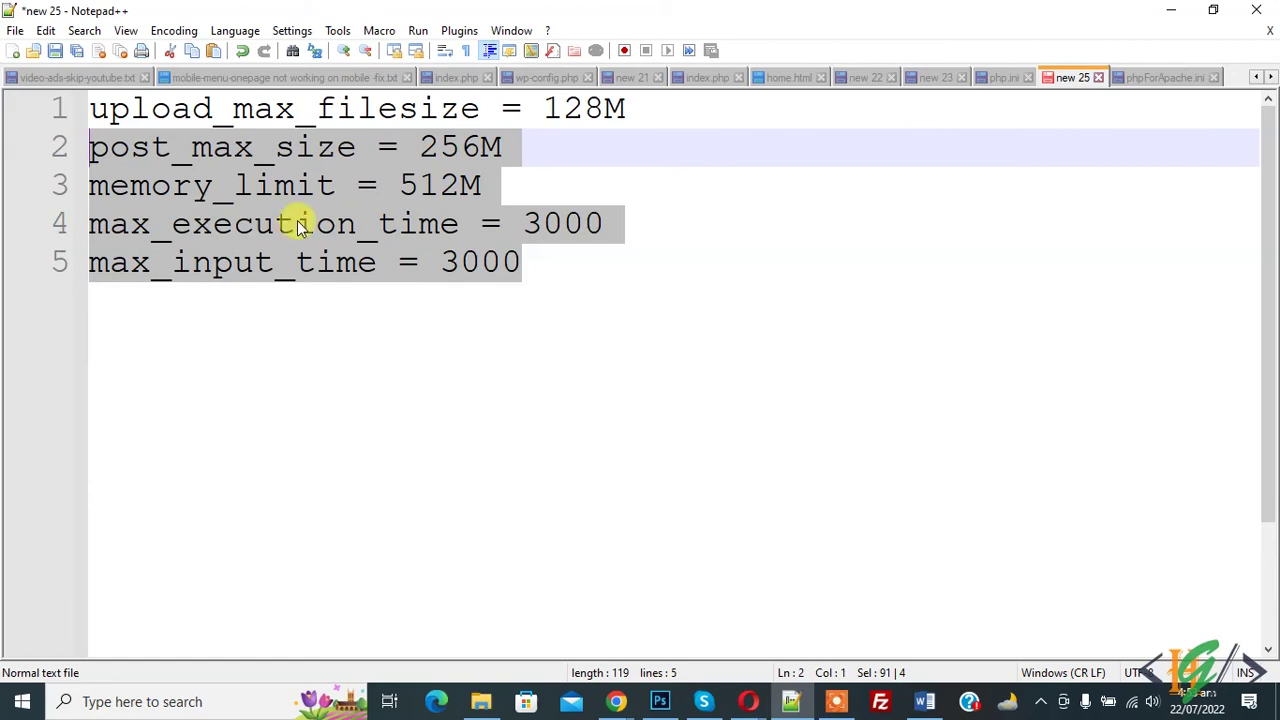
{"action": "left_click", "coordinate": [1145, 77]}
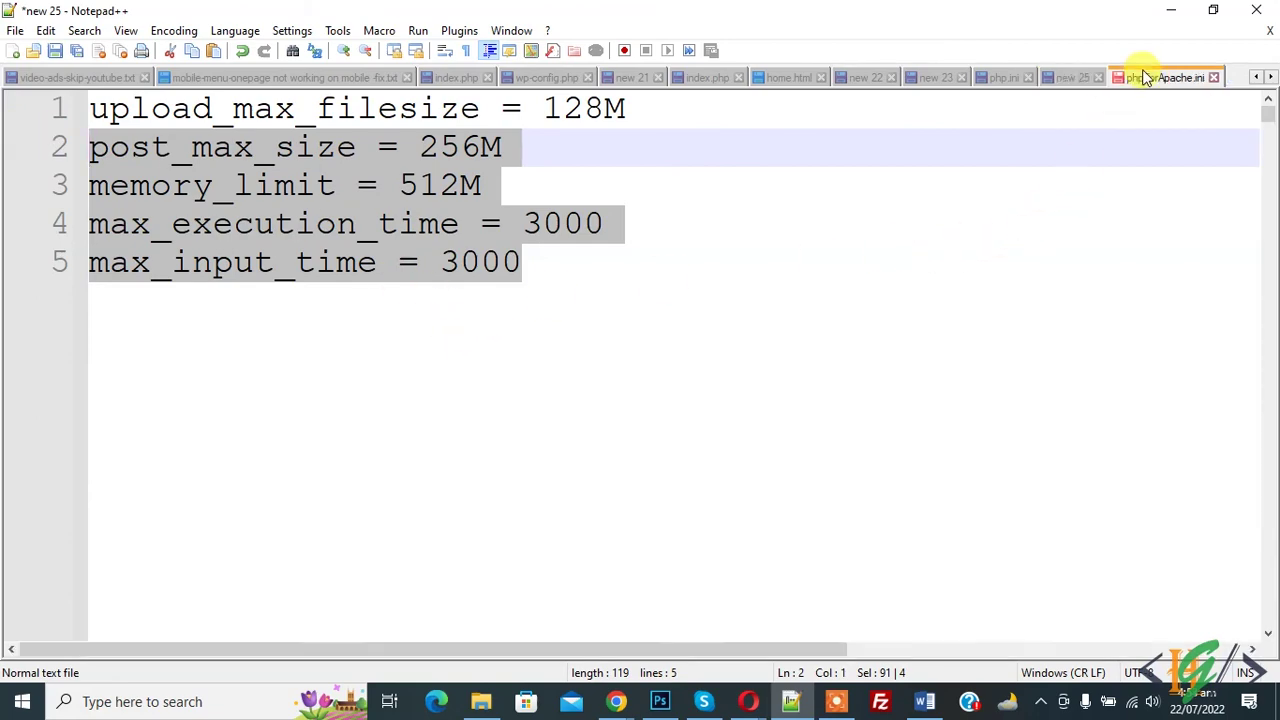